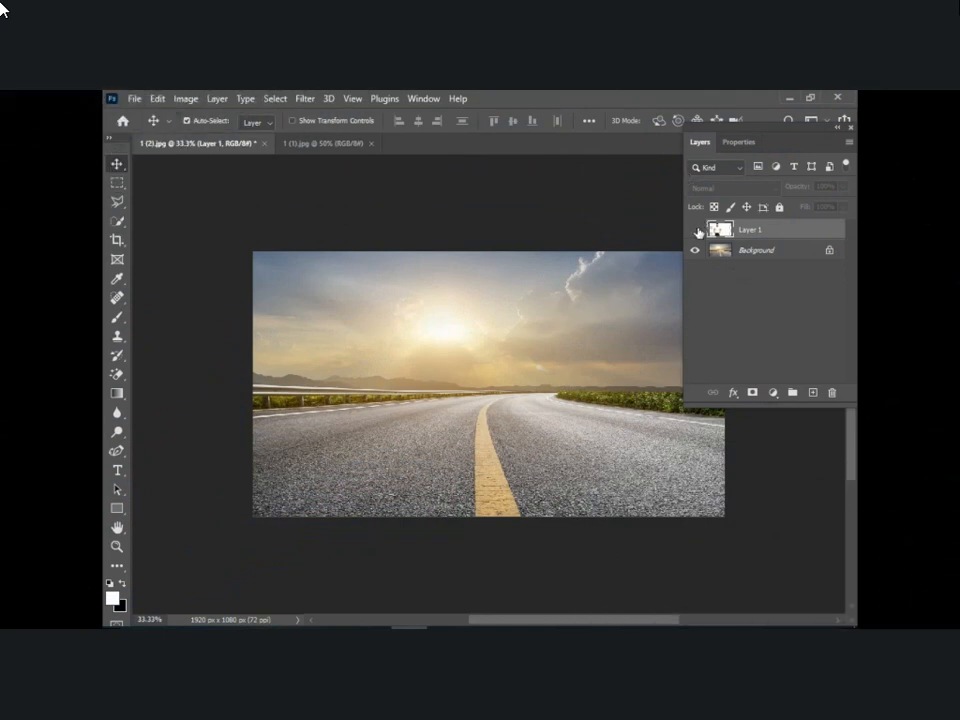
Show Layer 1 with the man's photo and lower its opacity to 28%
click(695, 229)
click(843, 186)
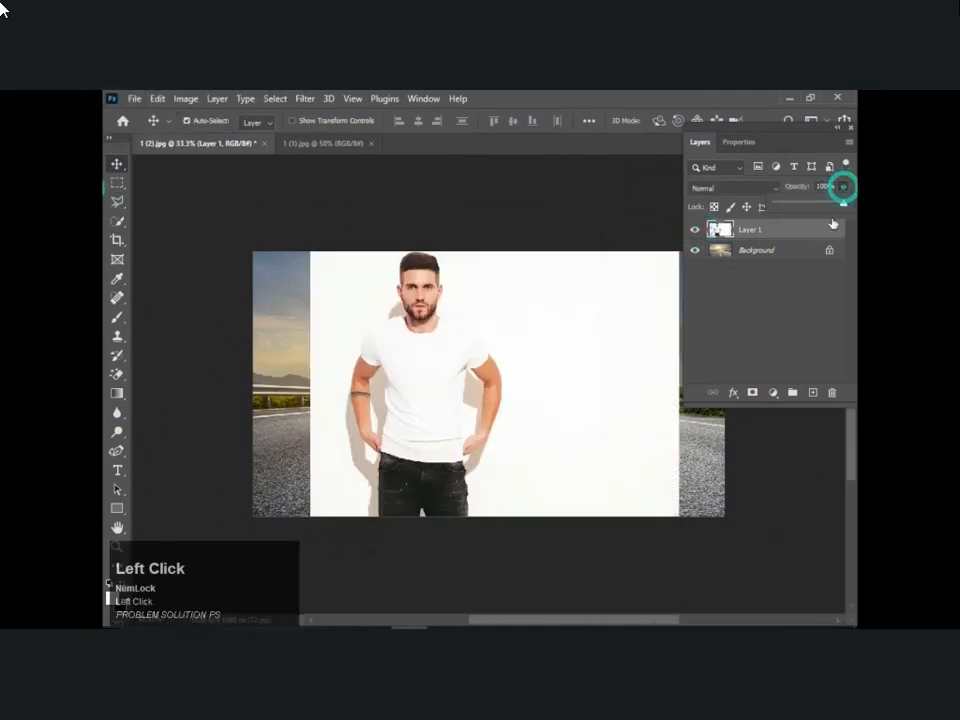
drag(842, 206, 797, 210)
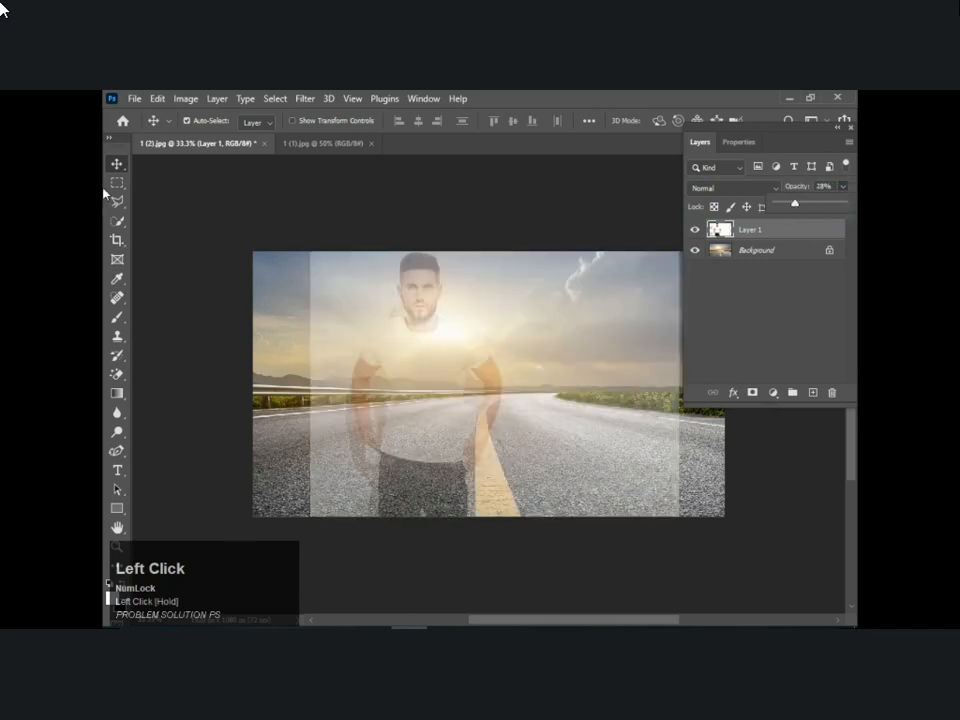
click(388, 330)
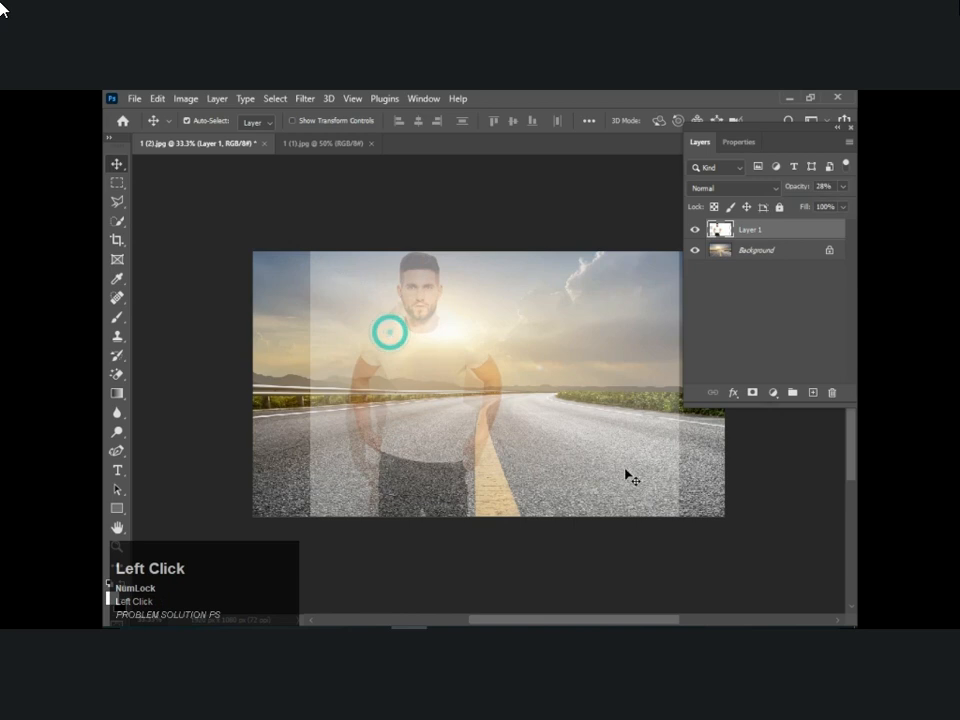
Scale Layer 1 up to about 130% and position the man over the middle of the road
key(ctrl+t)
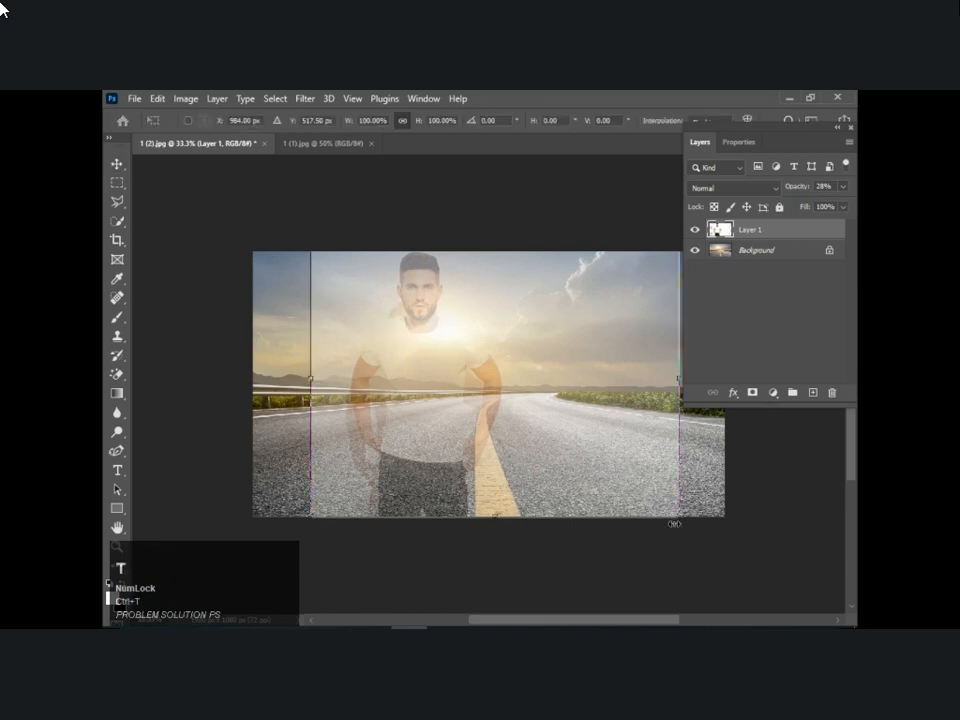
drag(680, 519, 800, 592)
drag(470, 418, 477, 394)
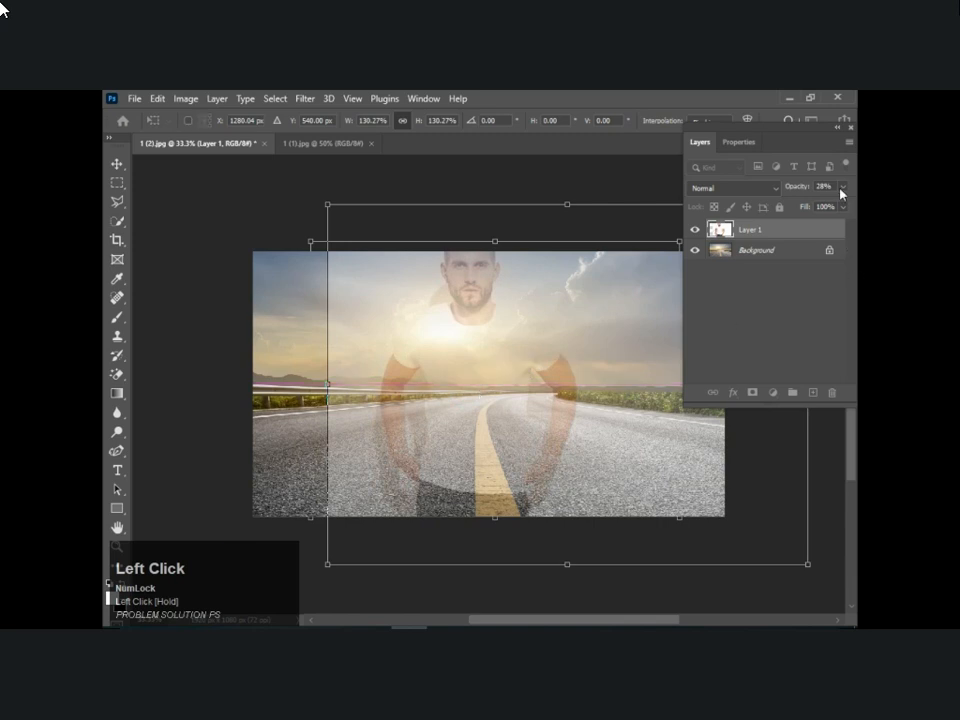
Set Layer 1's opacity to 100% and apply the transform
click(842, 188)
drag(797, 202, 848, 204)
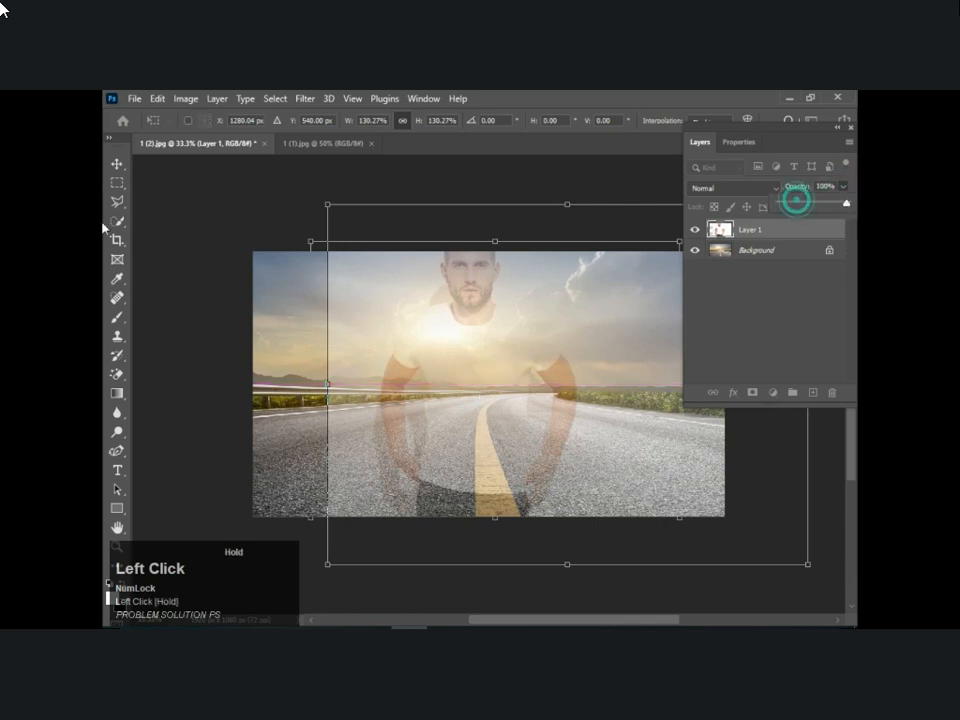
click(768, 294)
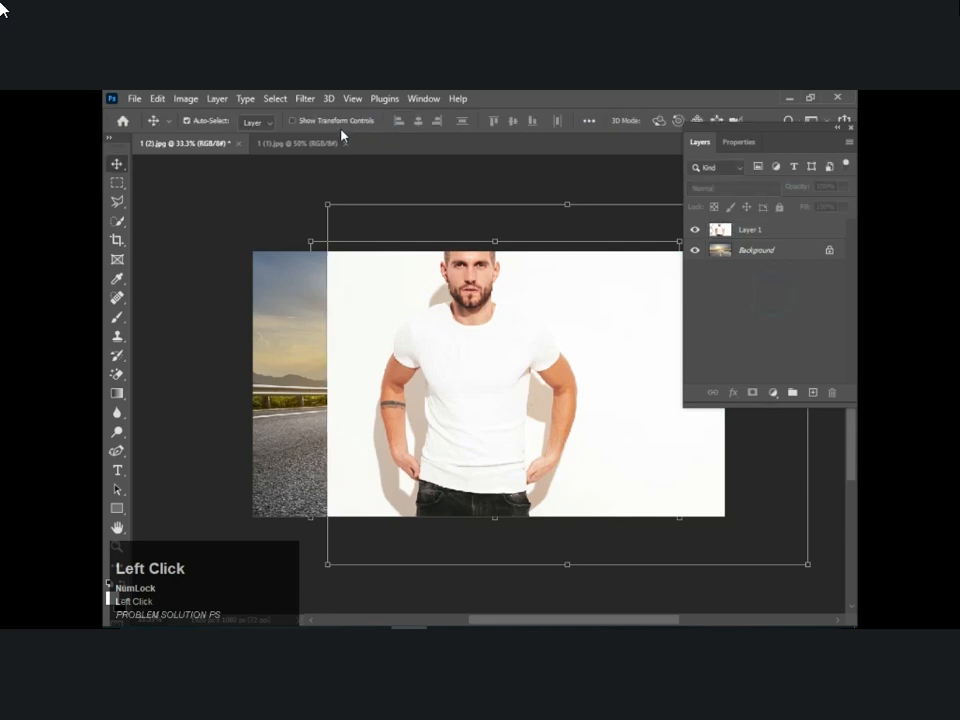
Select the man on Layer 1 with the Select Subject command
click(270, 99)
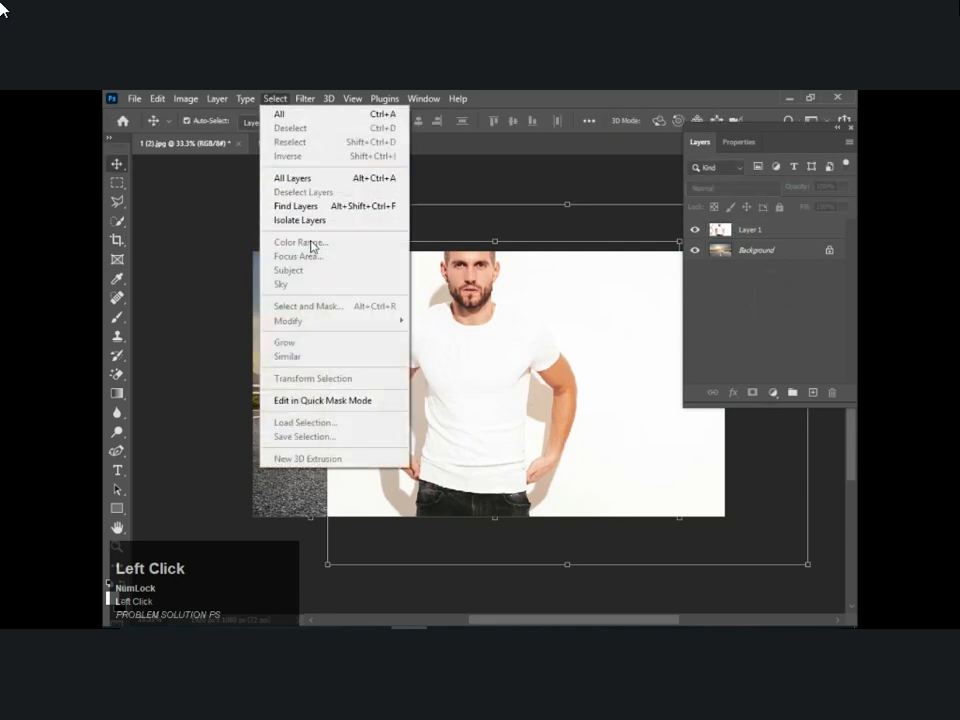
click(748, 233)
click(275, 99)
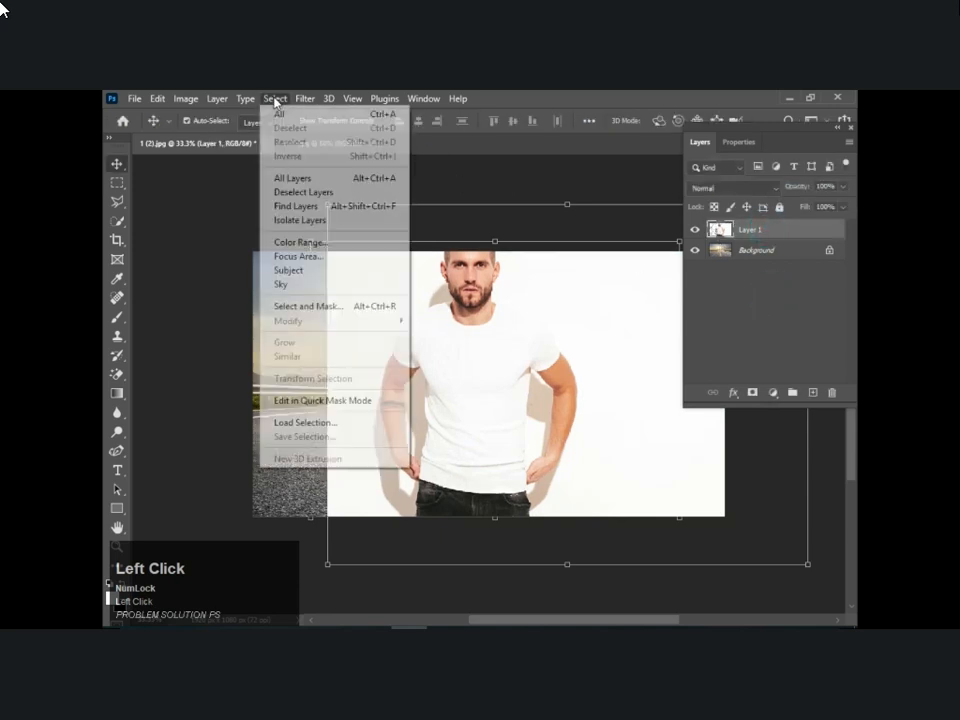
click(310, 270)
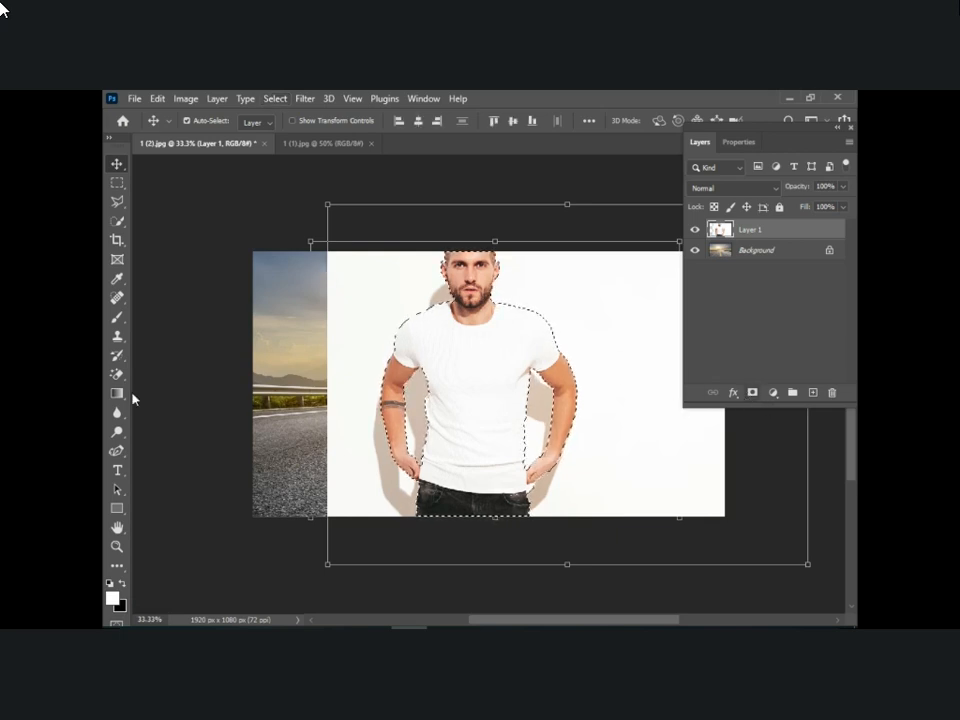
Trim the selection beside the man's hand with the Quick Selection tool and turn it into a layer mask on Layer 1
click(117, 221)
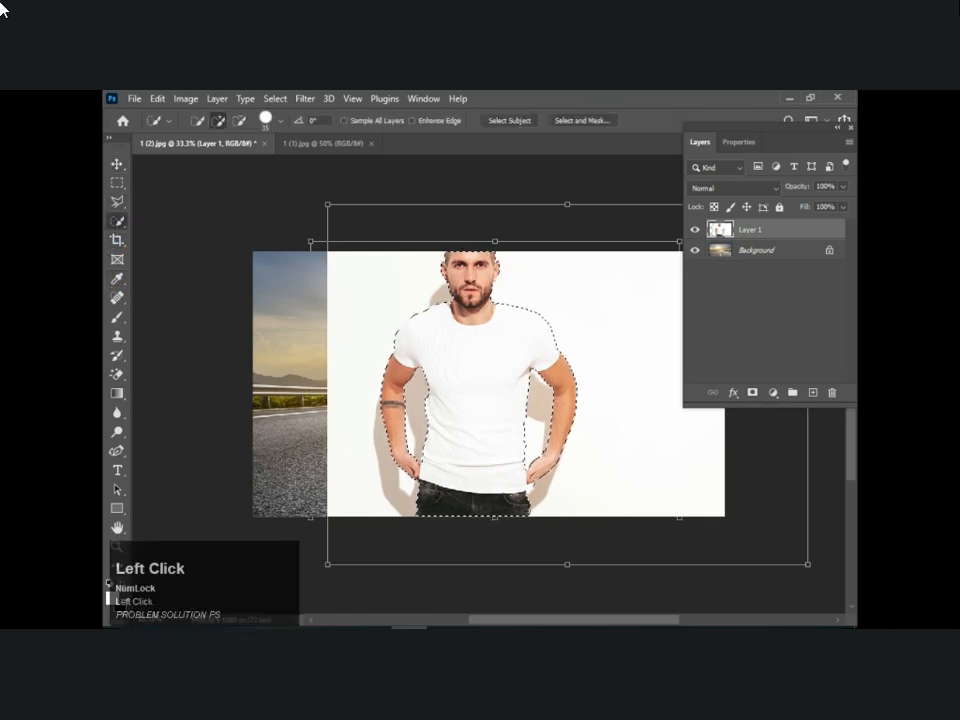
key(space)
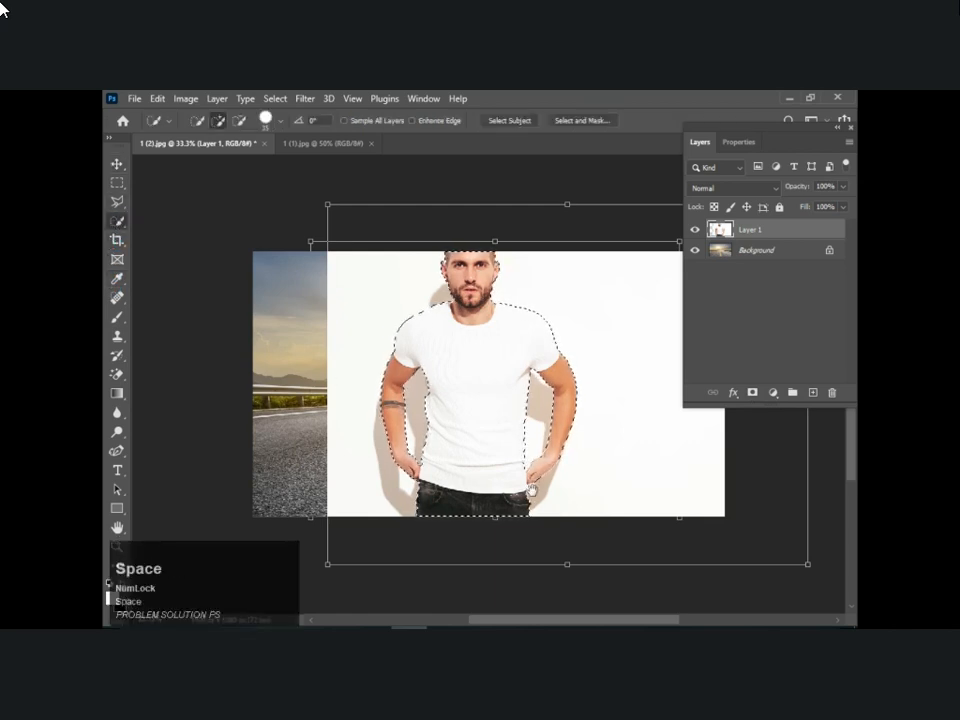
key(alt)
alt+click(527, 491)
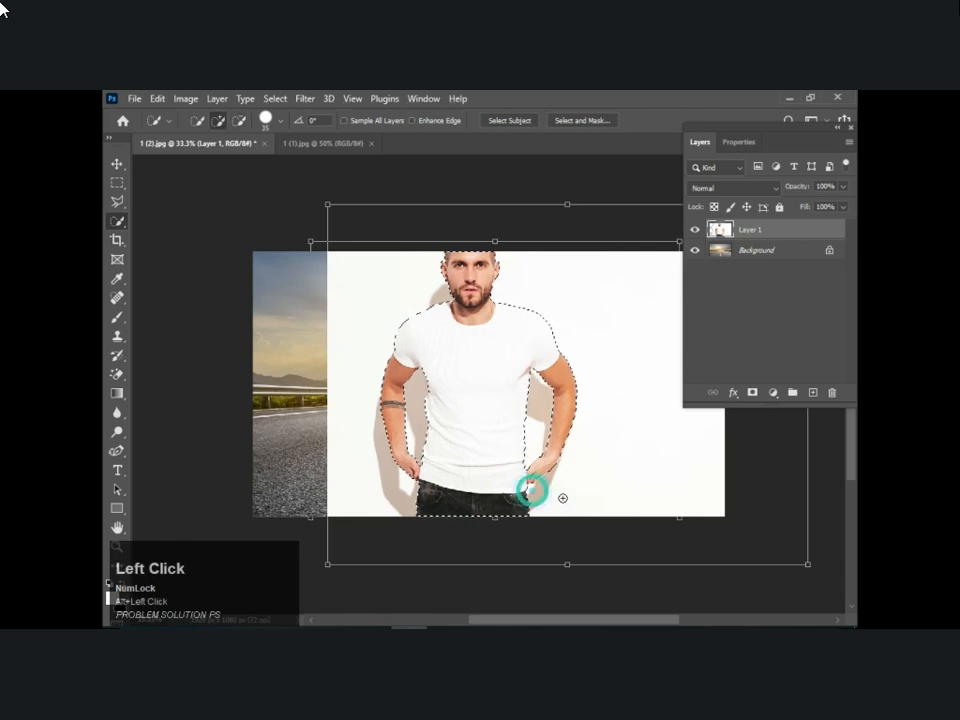
click(755, 393)
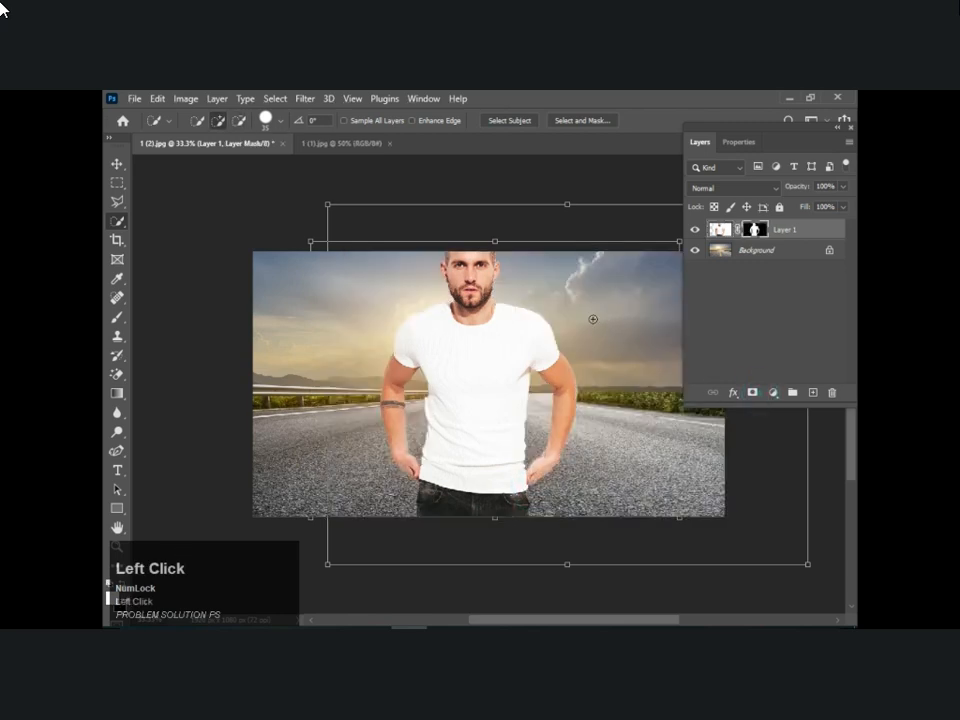
Quick-select the white T-shirt on Layer 1's image and subtract the excess along the shirt's side by the arm
key(z)
drag(249, 248, 733, 519)
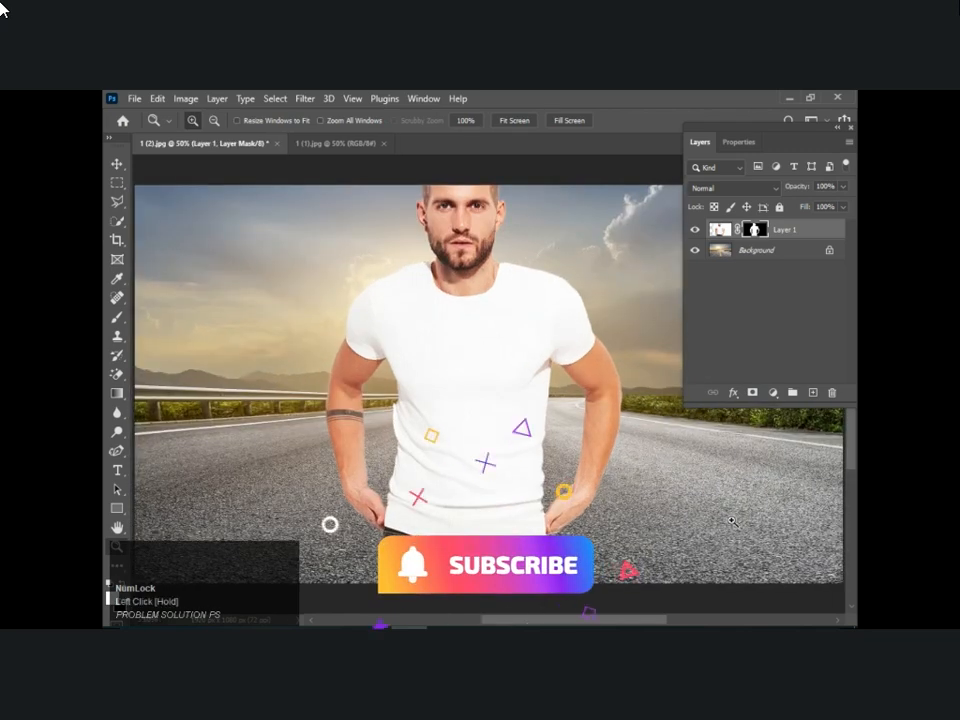
key(ctrl+minus)
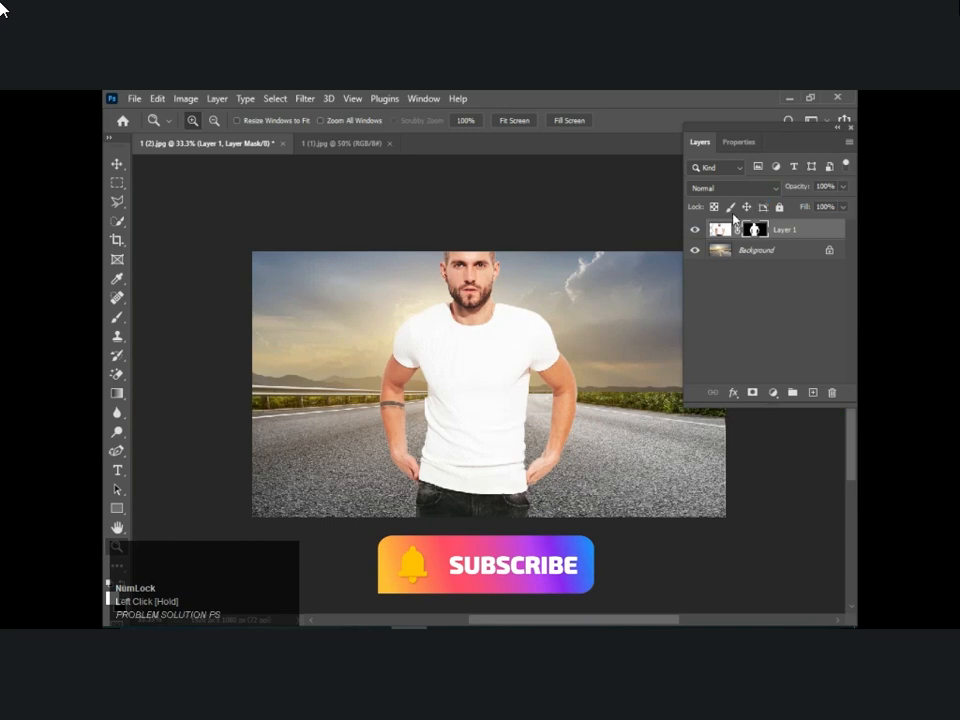
click(720, 229)
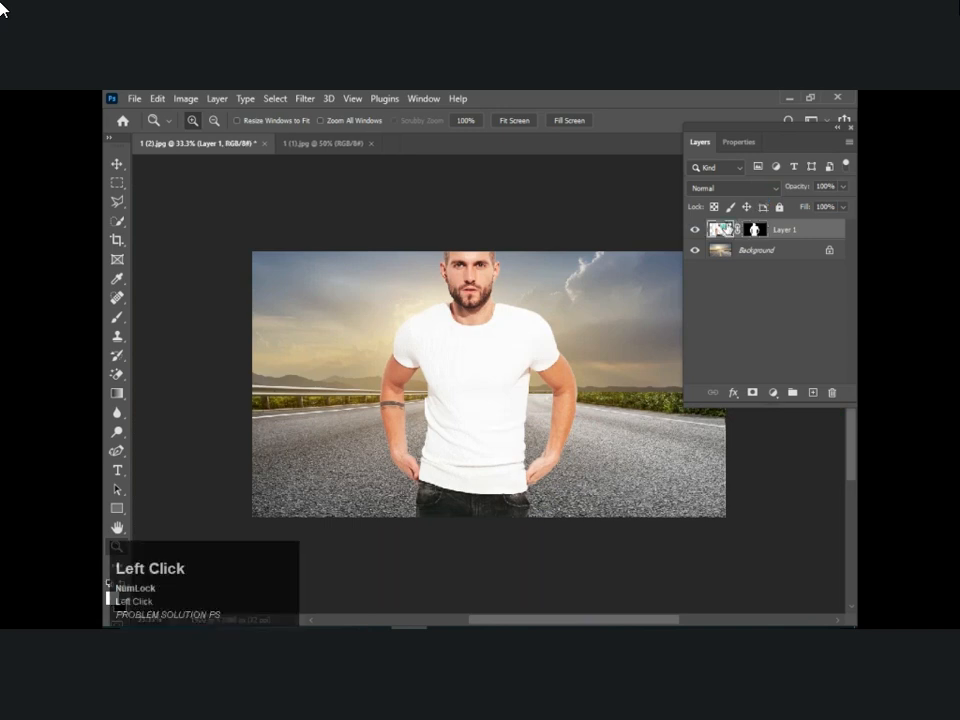
click(118, 221)
mouse_move(541, 400)
mouse_down()
mouse_move(522, 328)
mouse_move(500, 318)
mouse_move(495, 340)
mouse_move(436, 320)
mouse_up()
alt+click(526, 416)
alt+drag(534, 424, 529, 461)
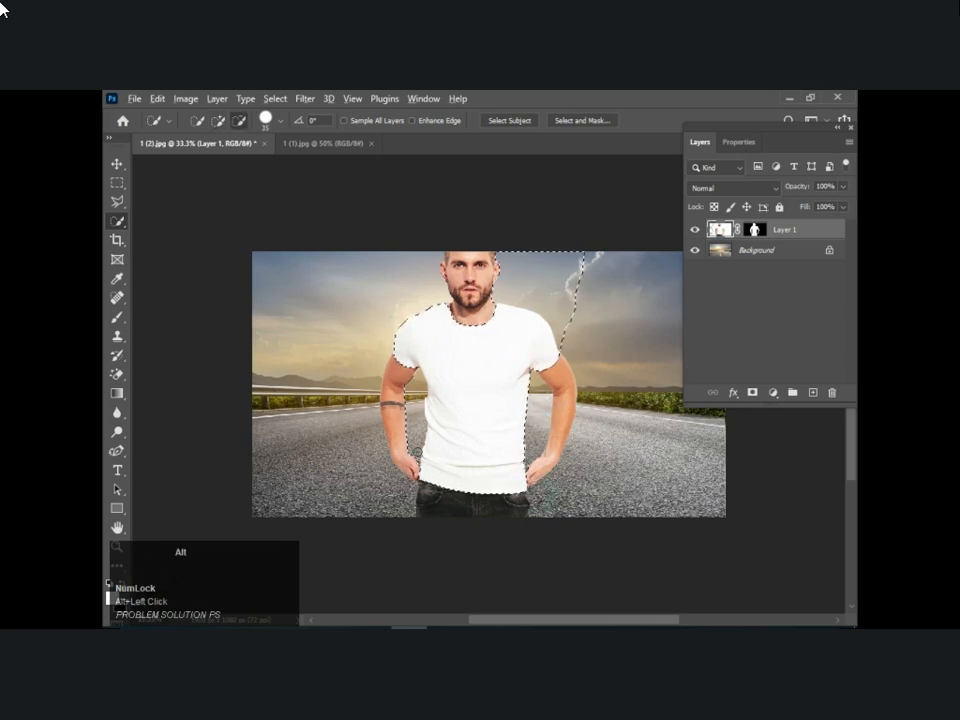
Clean up the T-shirt selection around both shoulders and copy the shirt onto a new, hidden layer
alt+click(561, 288)
mouse_move(561, 289)
alt+mouse_down()
mouse_move(579, 330)
mouse_move(561, 340)
alt+mouse_up()
click(518, 302)
click(500, 299)
click(510, 300)
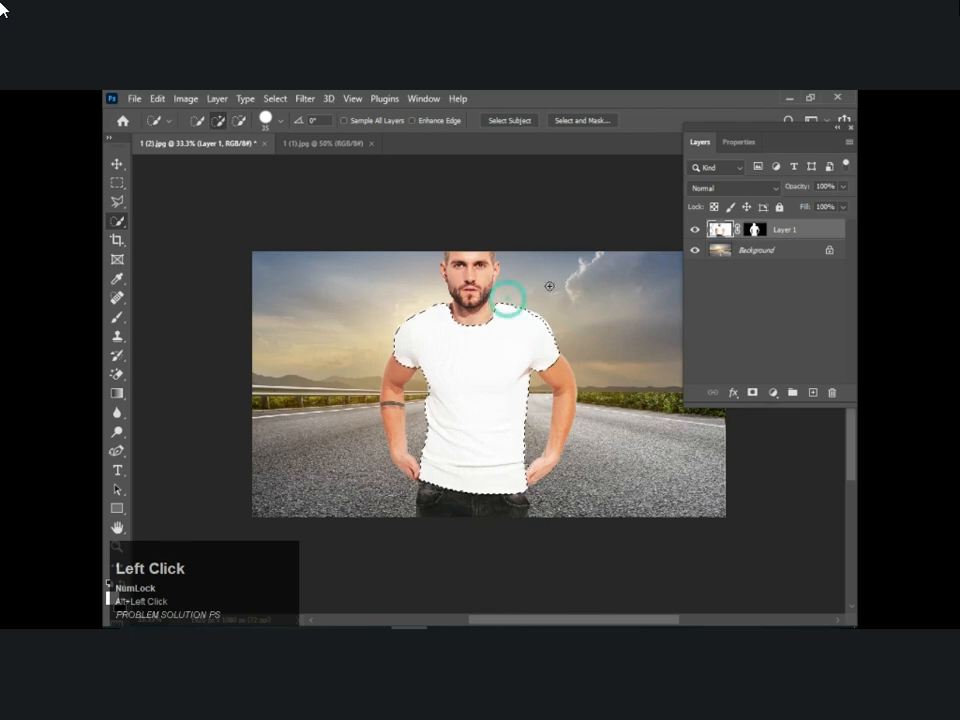
alt+click(446, 300)
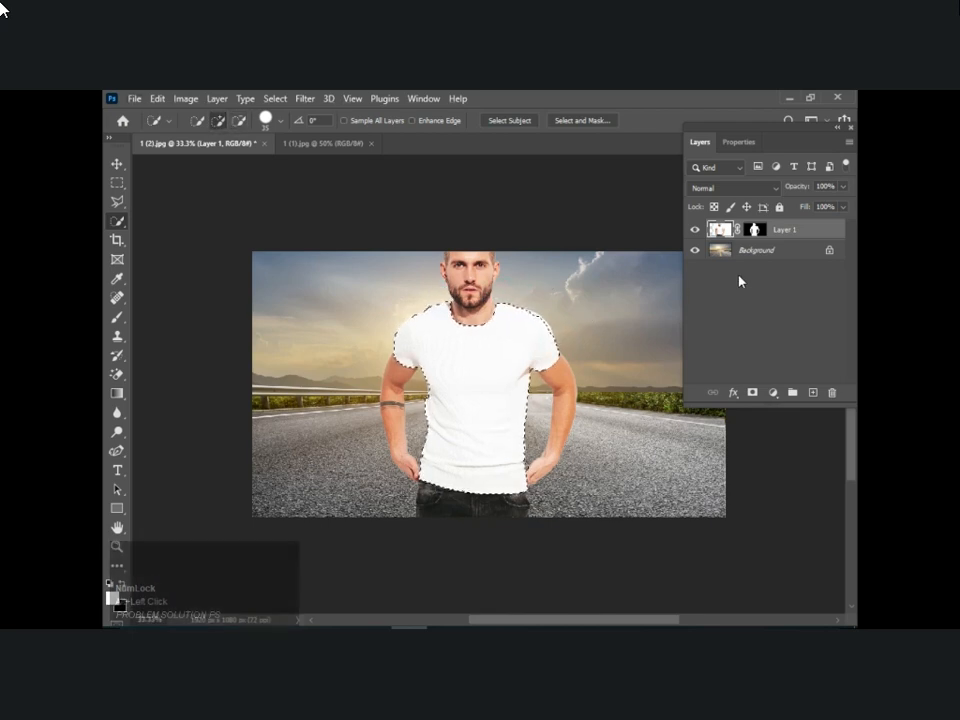
key(ctrl+j)
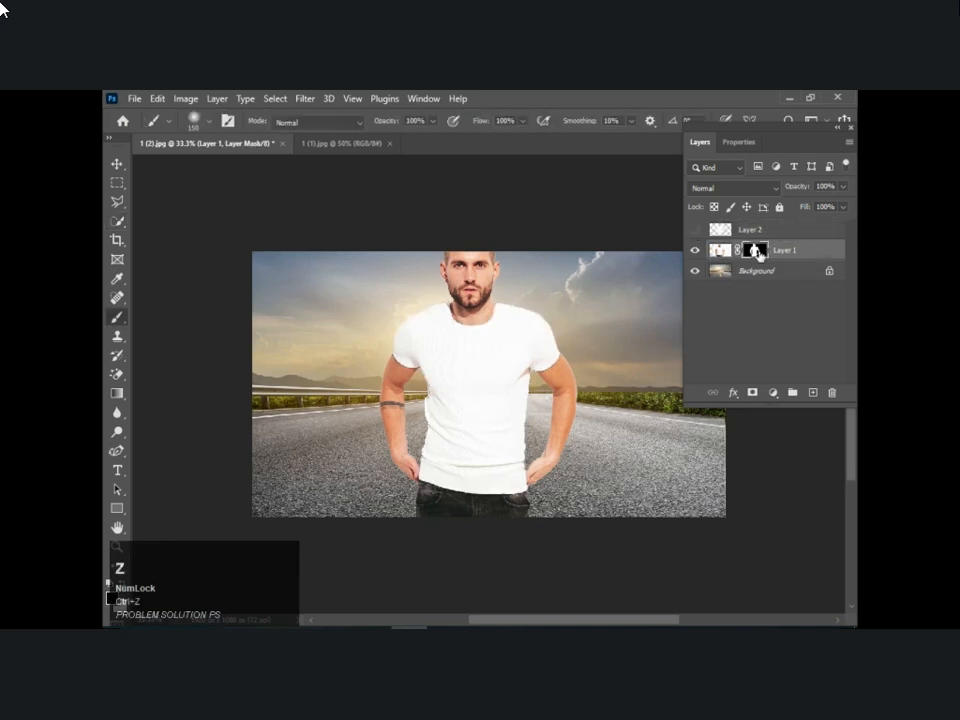
Load the T-shirt outline from Layer 2 as a selection and fill it with black on Layer 1's mask
click(755, 250)
click(718, 230)
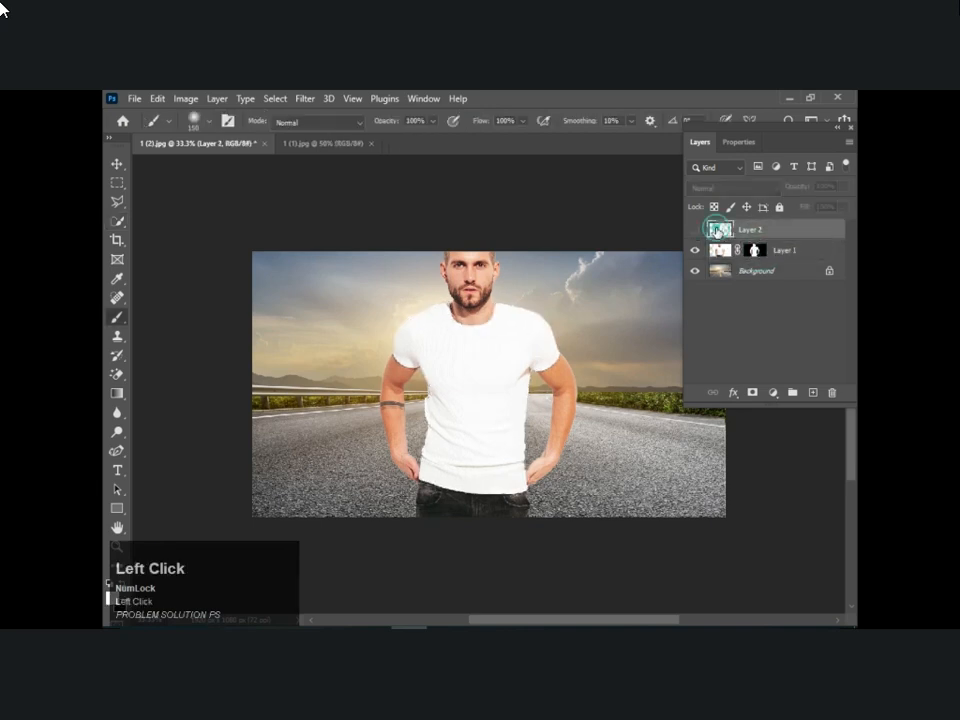
ctrl+click(720, 231)
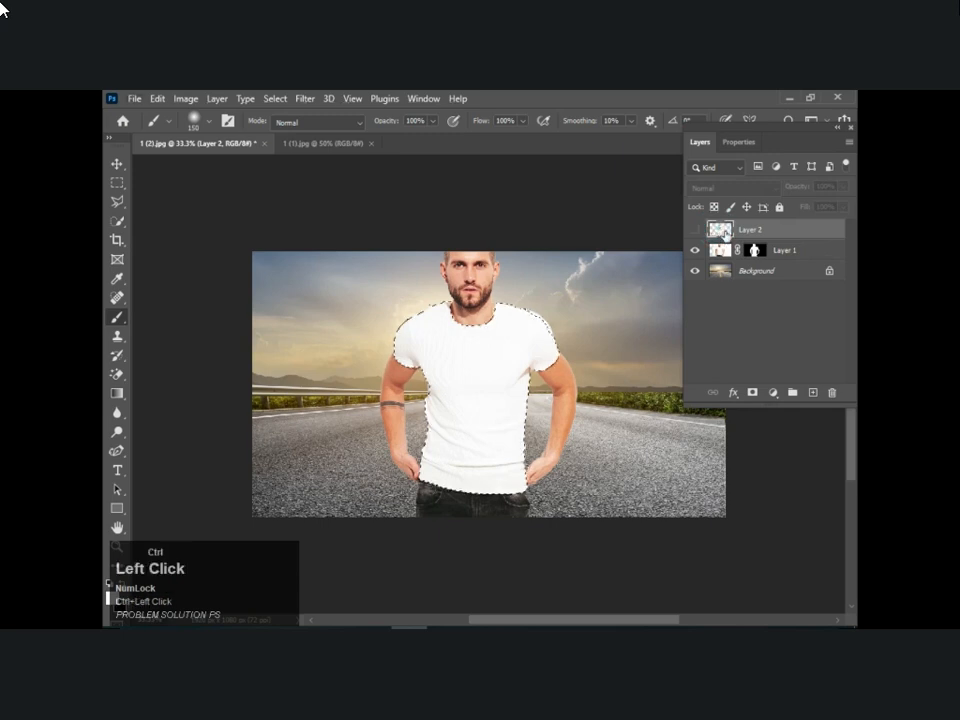
click(756, 250)
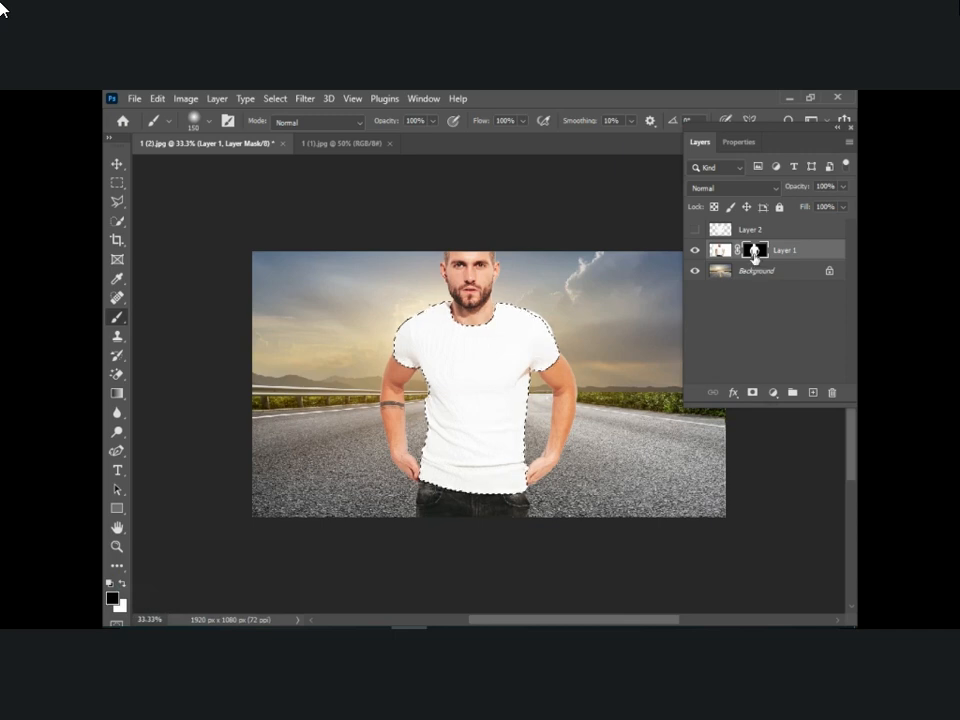
click(121, 584)
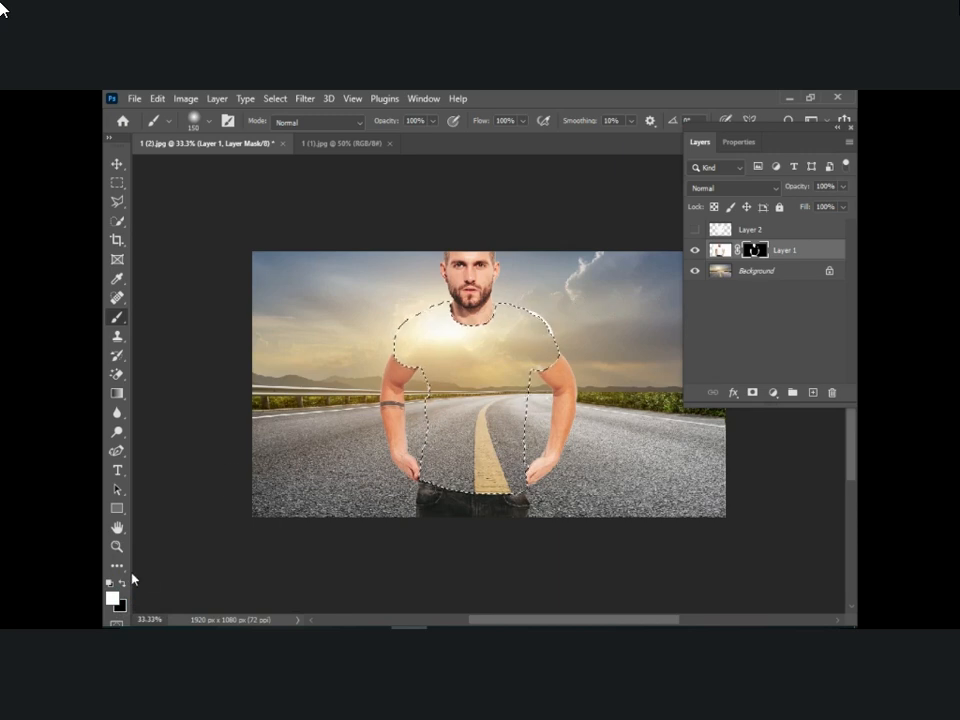
Deselect and paint the leftover white shirt edges out of Layer 1's mask with a black brush, reduced to size 90
click(122, 583)
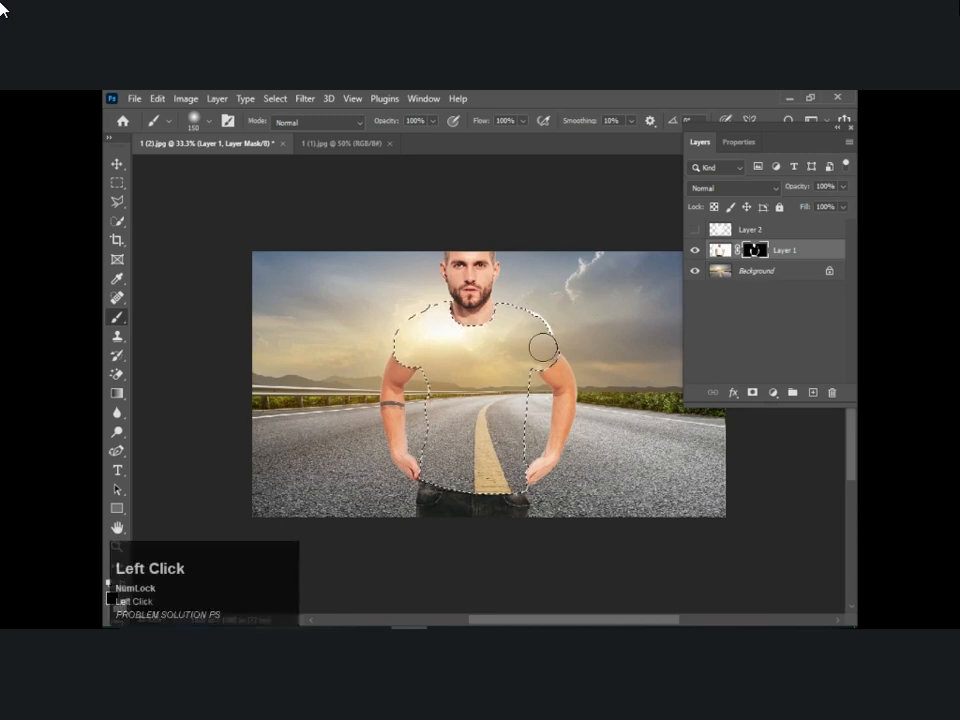
key(ctrl+d)
drag(542, 344, 543, 331)
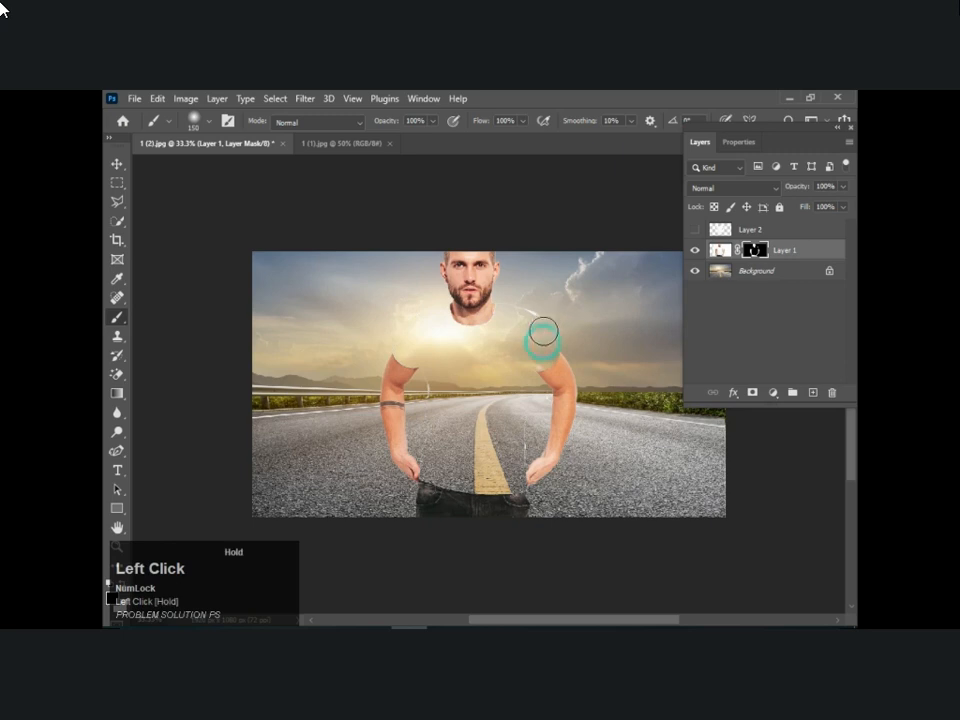
key(bracketleft)
key(bracketleft)
key(bracketleft)
mouse_move(514, 356)
mouse_down()
mouse_move(522, 452)
mouse_move(491, 467)
mouse_up()
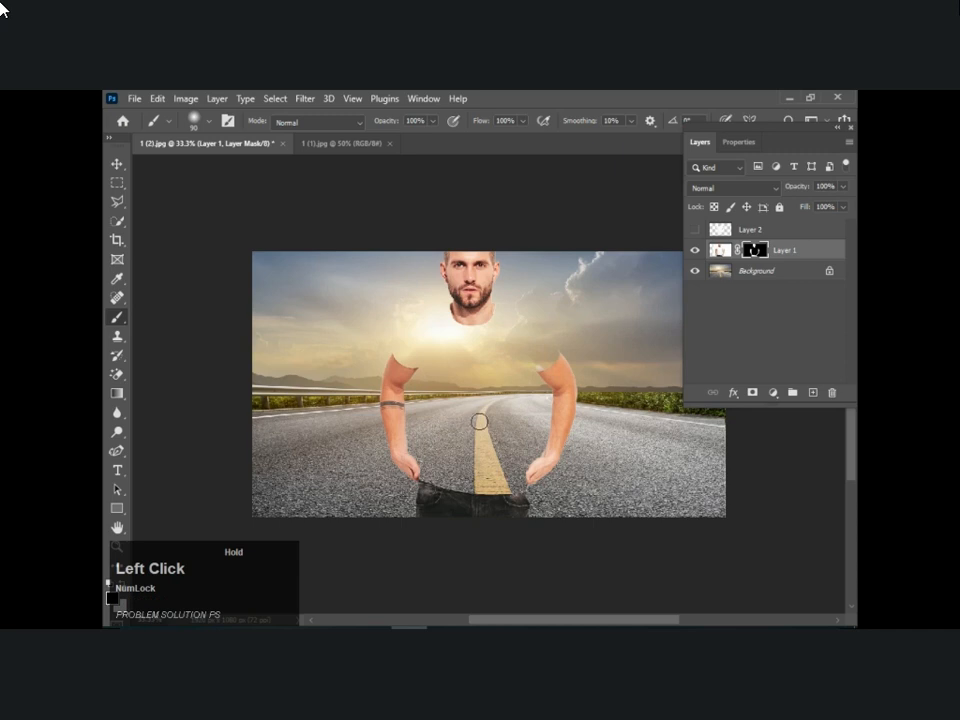
Show the T-shirt on Layer 2 and set its blend mode to Overlay
click(695, 229)
click(747, 229)
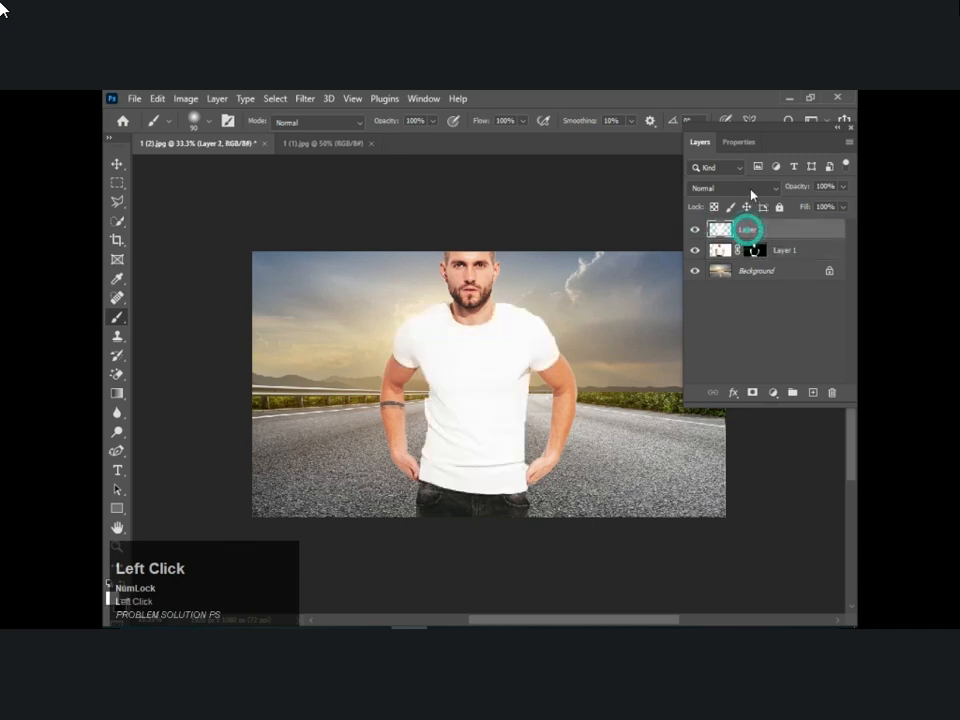
click(752, 190)
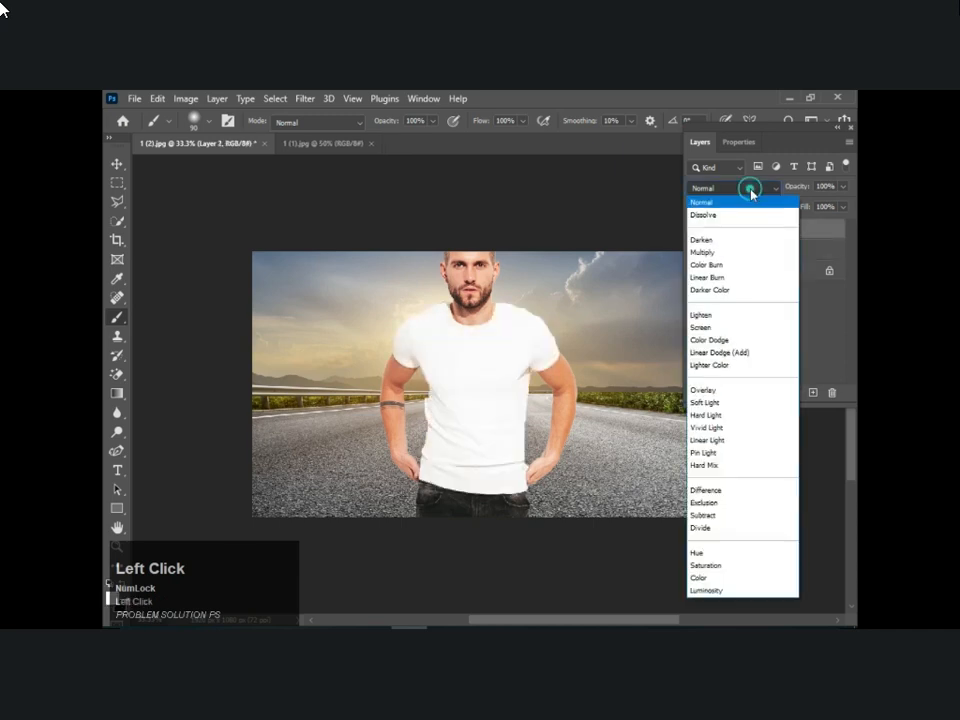
click(706, 390)
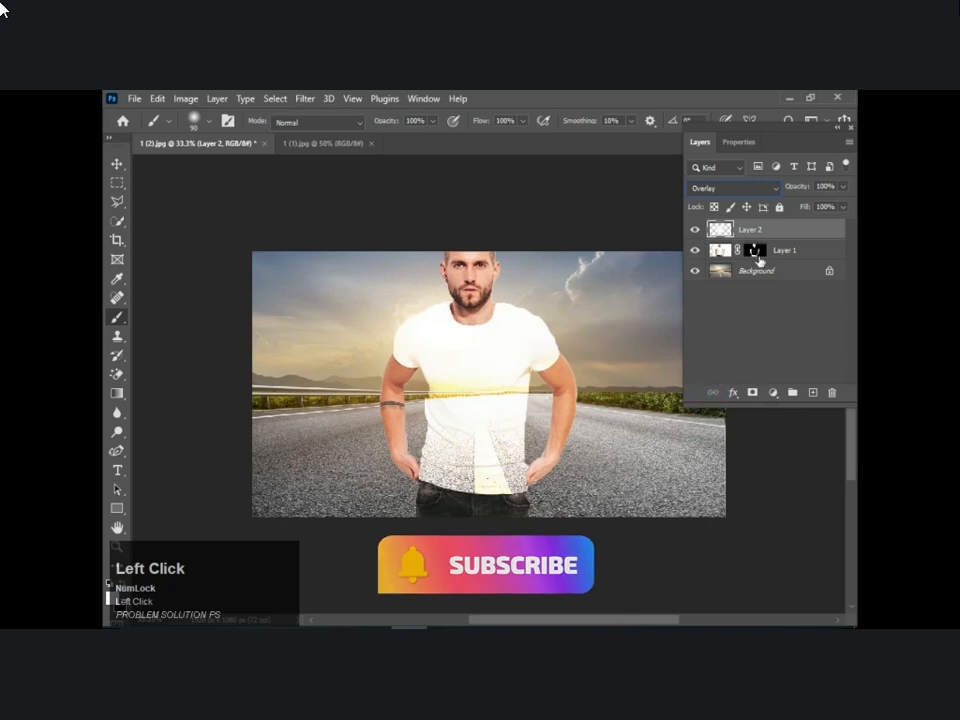
Open Layer 2's blending options and split the Underlying Layer shadow range of Blend If Gray to 29 / 68
click(734, 393)
click(760, 410)
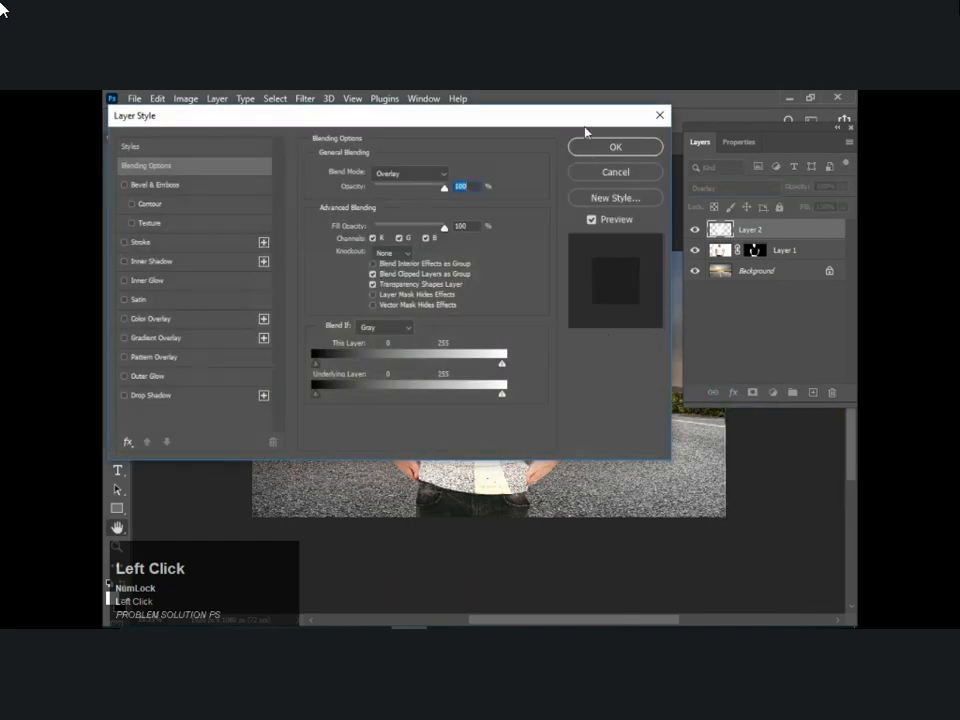
drag(585, 128, 631, 107)
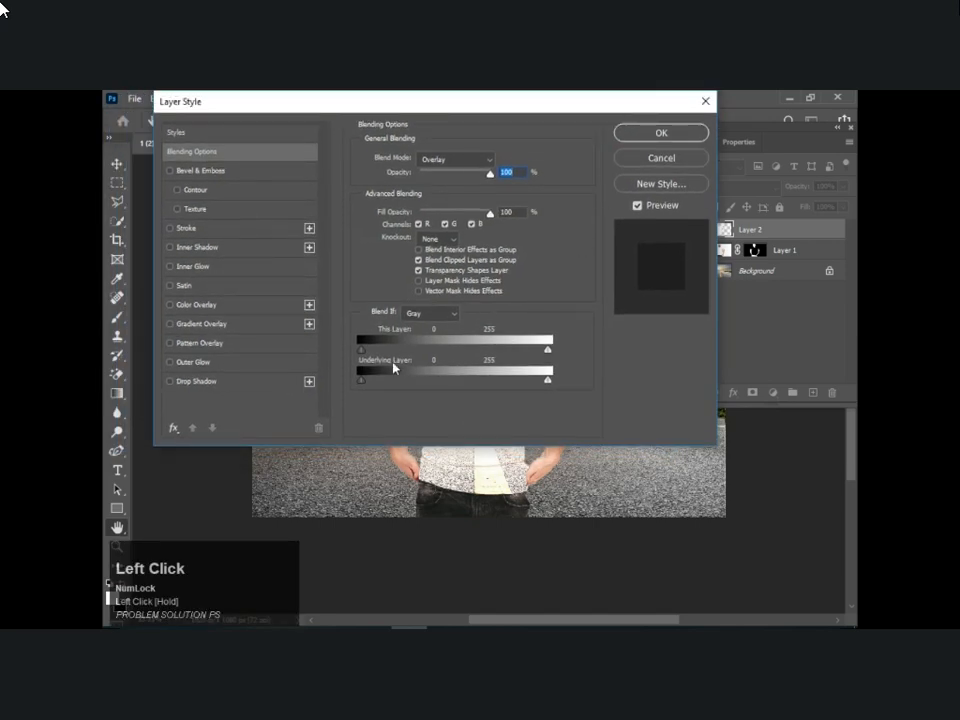
drag(362, 383, 384, 388)
key(alt)
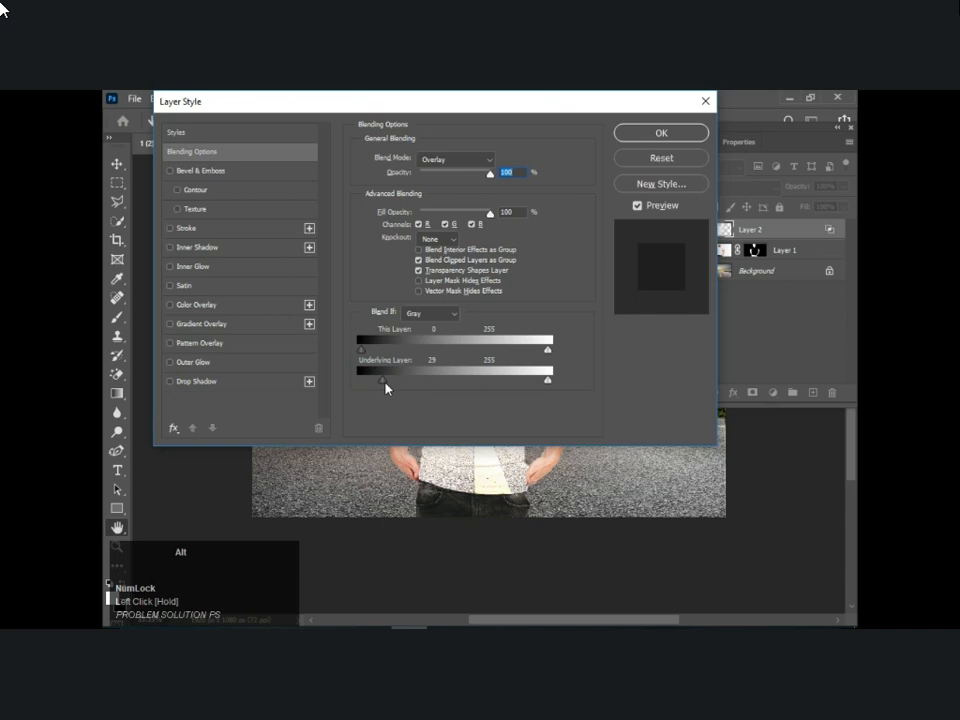
drag(385, 384, 411, 387)
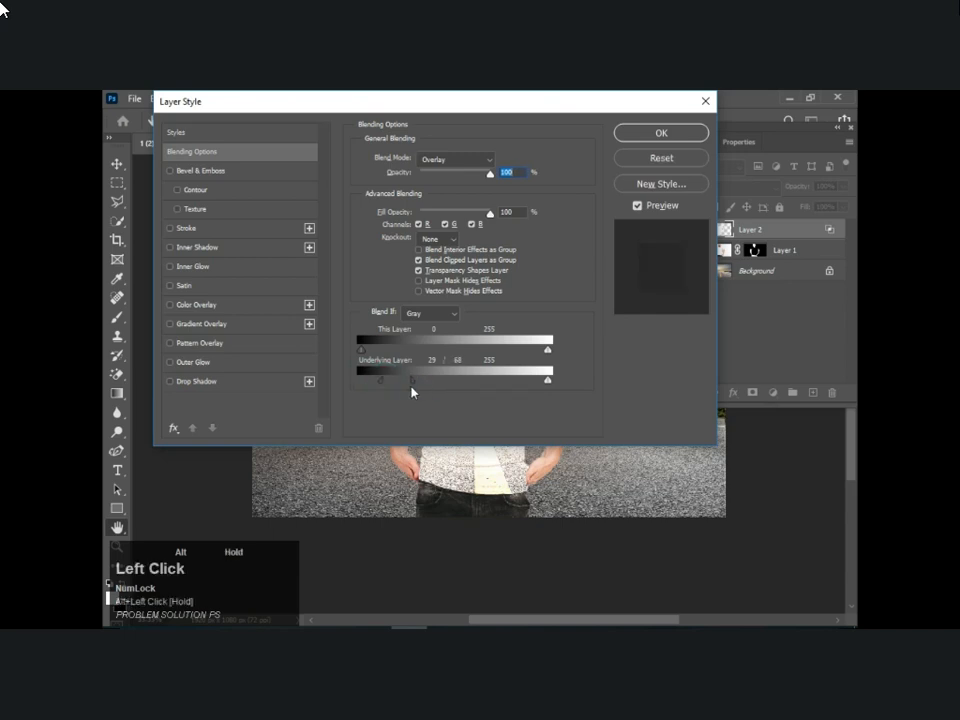
Split Layer 2's Underlying Layer highlight range to 168 / 255, widen the shadow range to 29 / 98, and apply the blending options
key(alt)
drag(548, 384, 500, 386)
drag(606, 107, 268, 120)
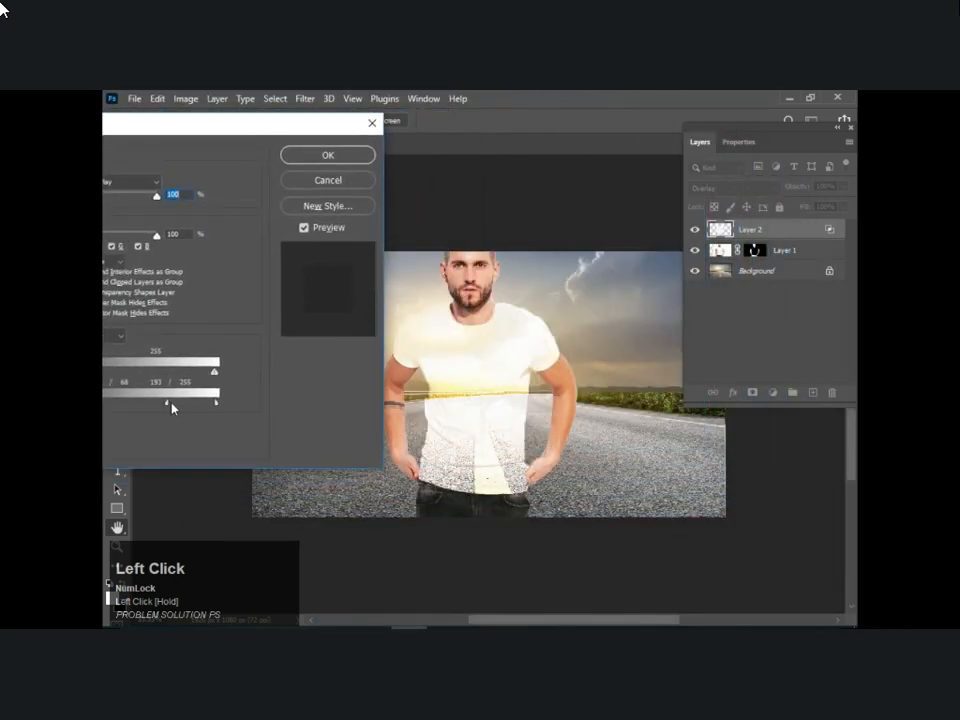
drag(217, 403, 194, 406)
drag(168, 405, 155, 406)
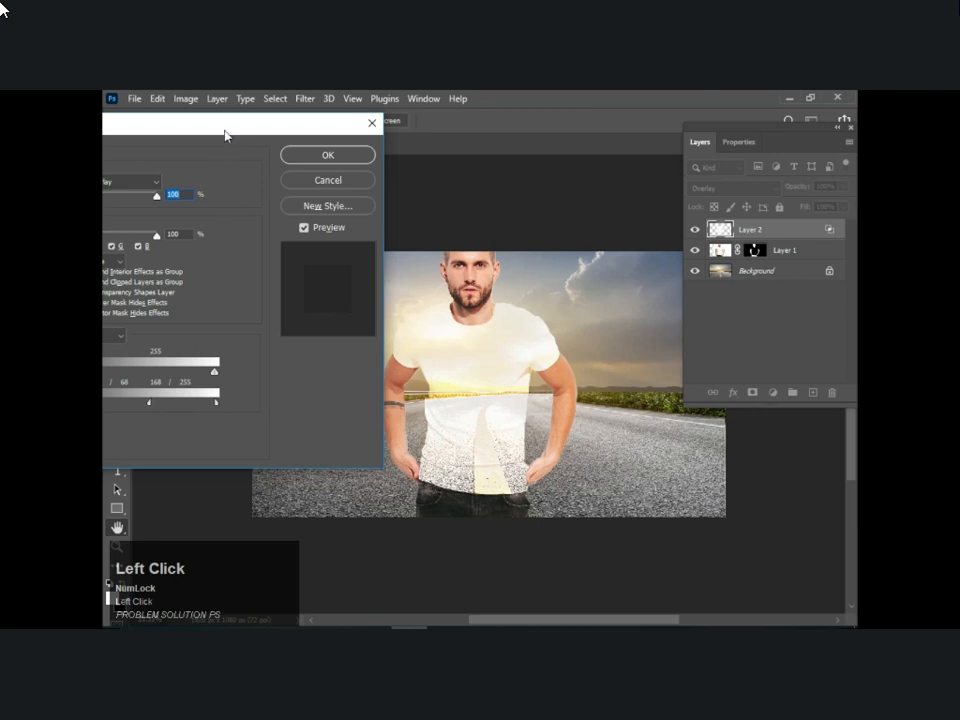
drag(226, 136, 277, 137)
mouse_move(133, 405)
mouse_down()
mouse_move(153, 410)
mouse_move(143, 410)
mouse_up()
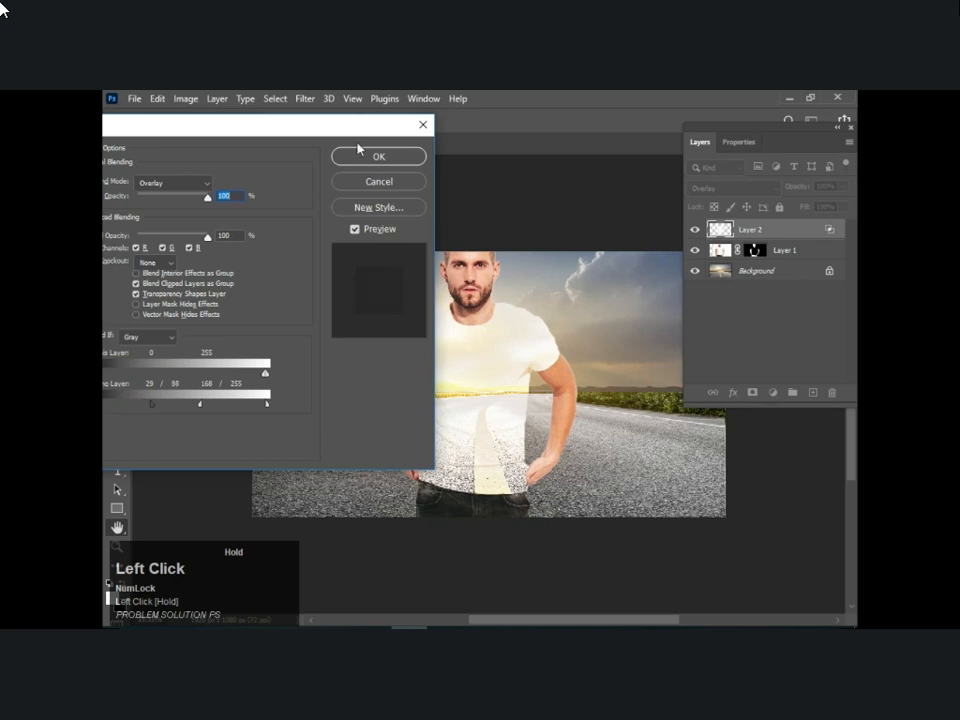
click(380, 157)
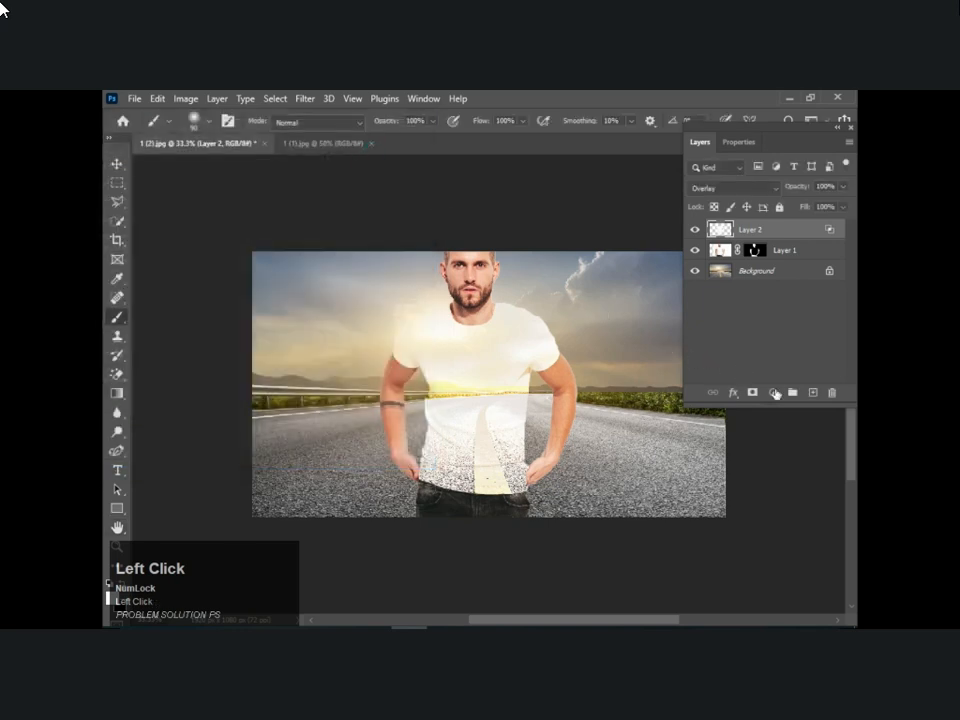
Add a Curves adjustment layer above Layer 2 and raise its RGB black point slightly
click(773, 389)
click(773, 204)
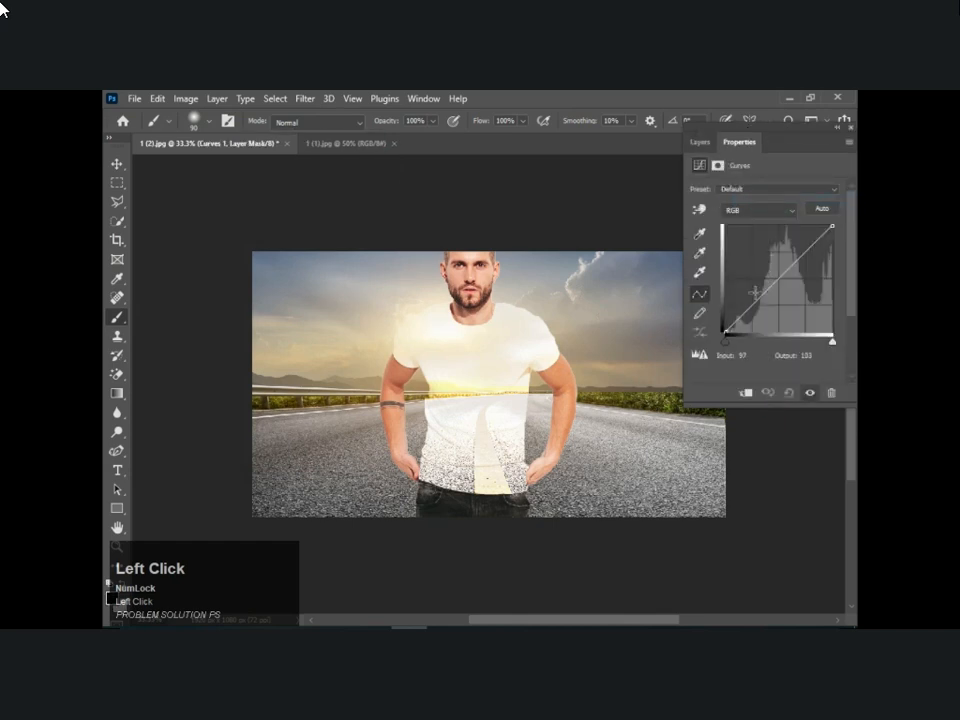
click(700, 233)
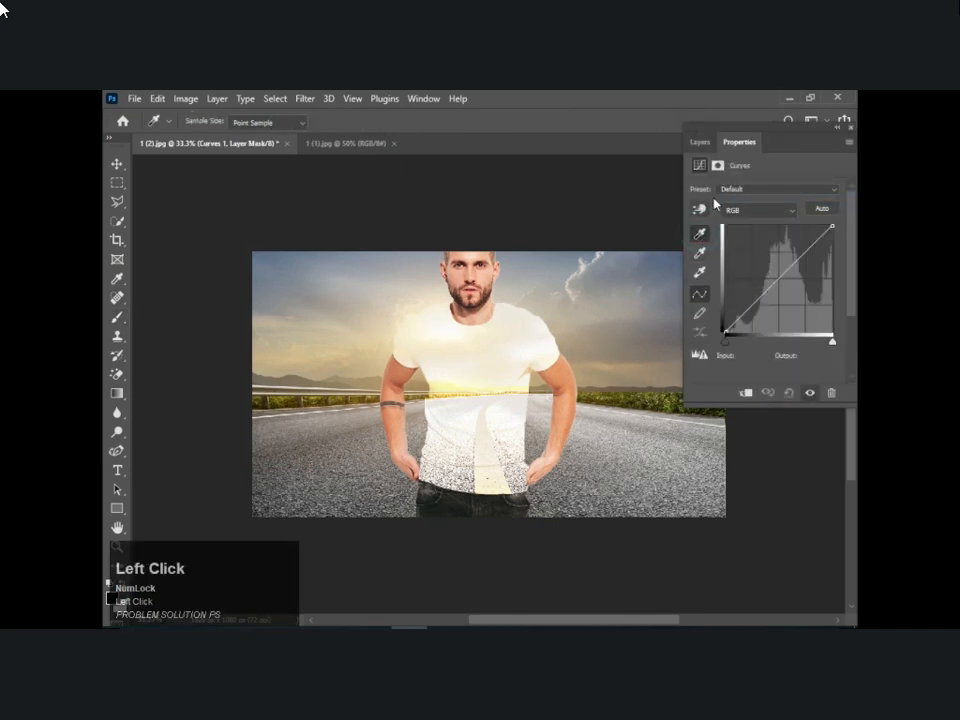
click(728, 190)
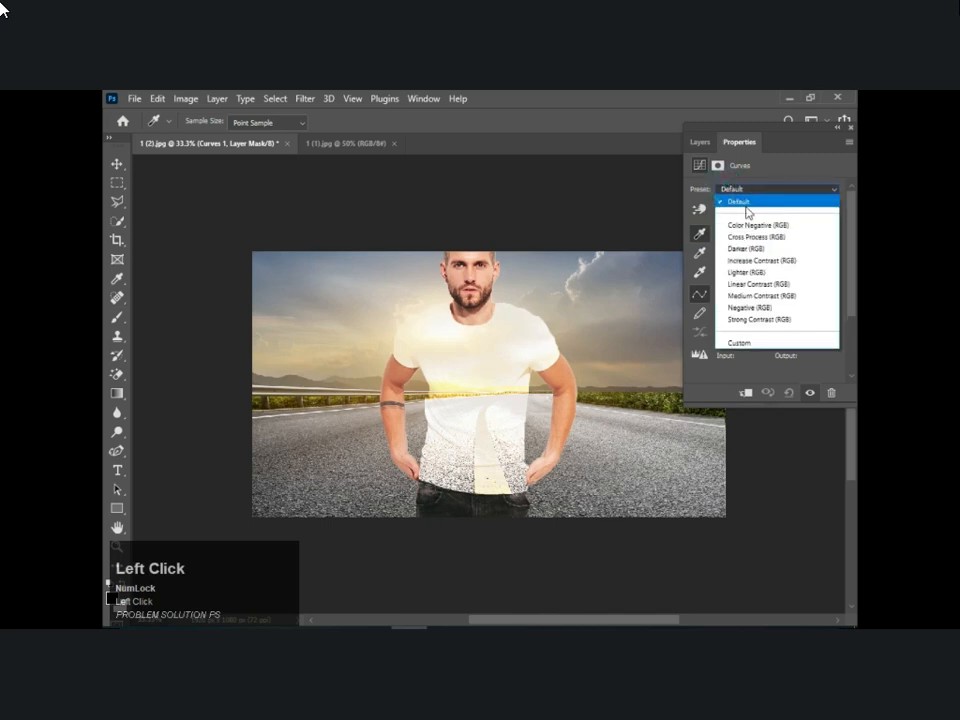
click(749, 205)
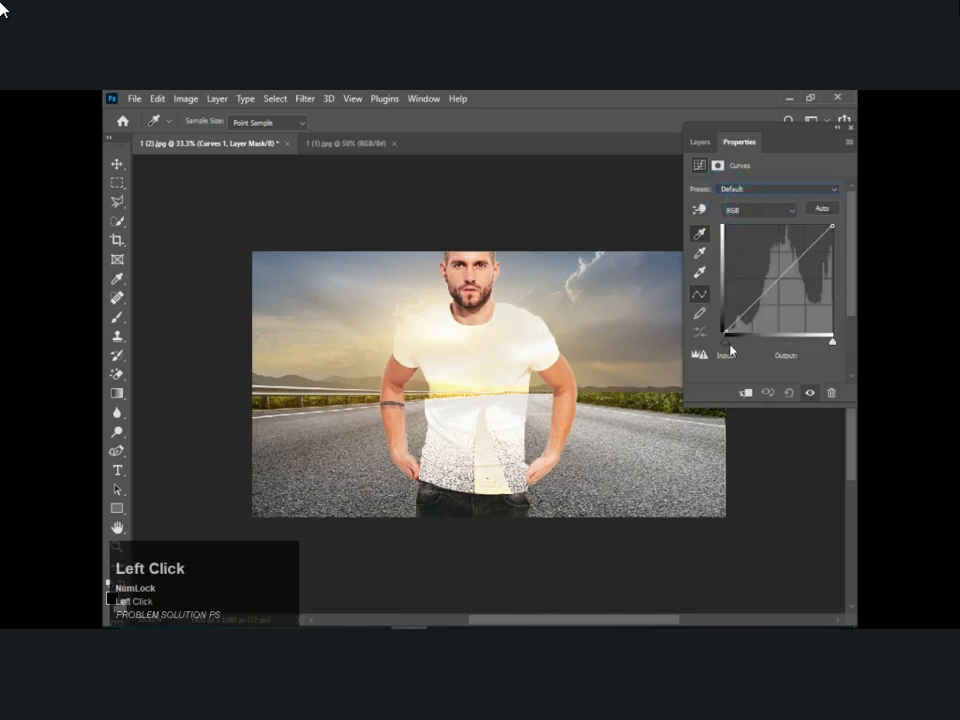
drag(726, 345, 742, 347)
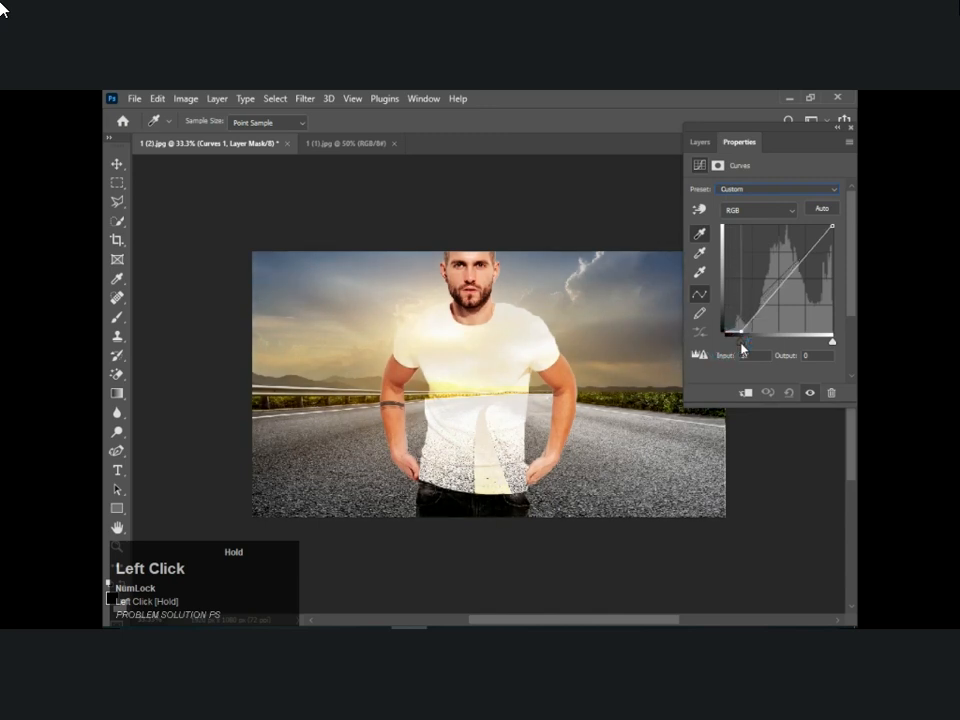
drag(832, 342, 832, 342)
Clip the Curves adjustment to Layer 2 and set its black point to input 143, output 0
click(745, 393)
drag(741, 344, 838, 344)
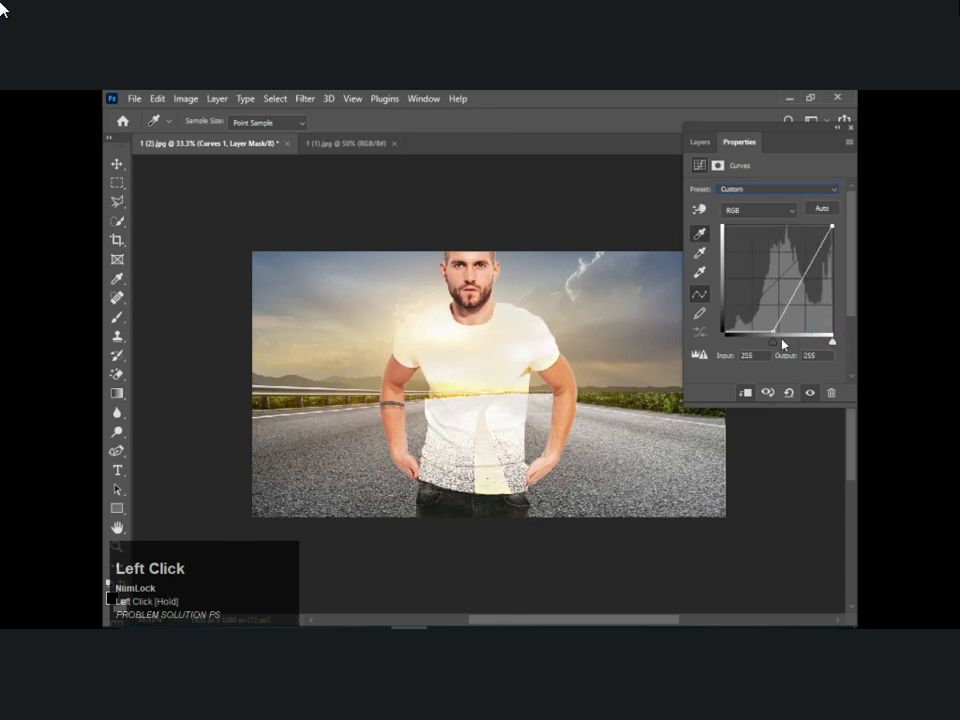
drag(775, 344, 787, 347)
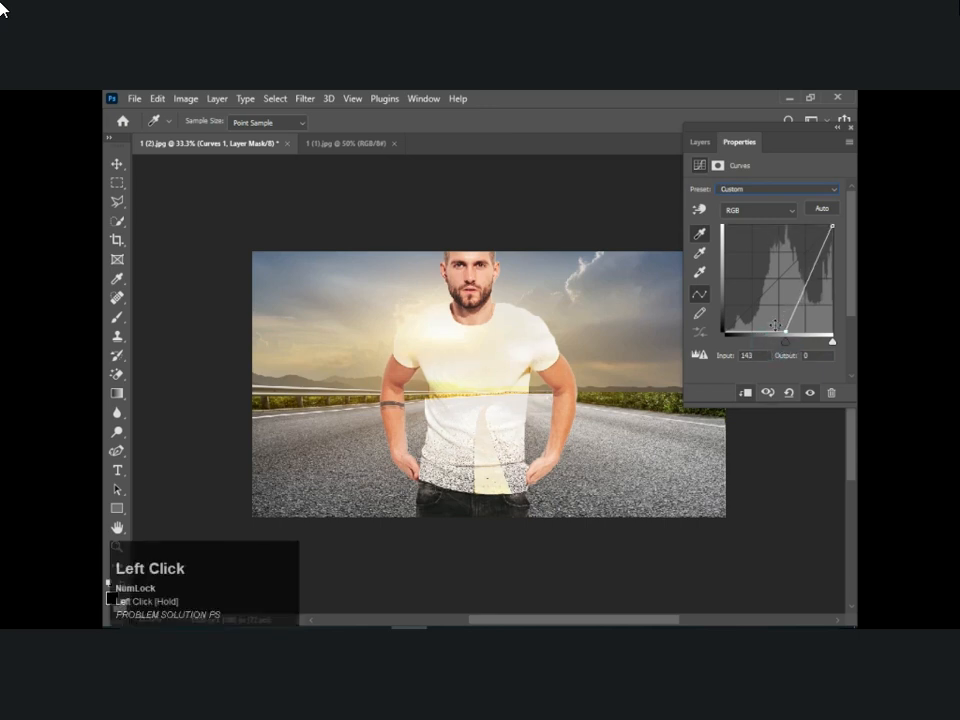
Reopen Layer 2's blending options and set the Underlying Layer highlight range of Blend If to 133 / 230
click(700, 142)
click(767, 251)
key(b)
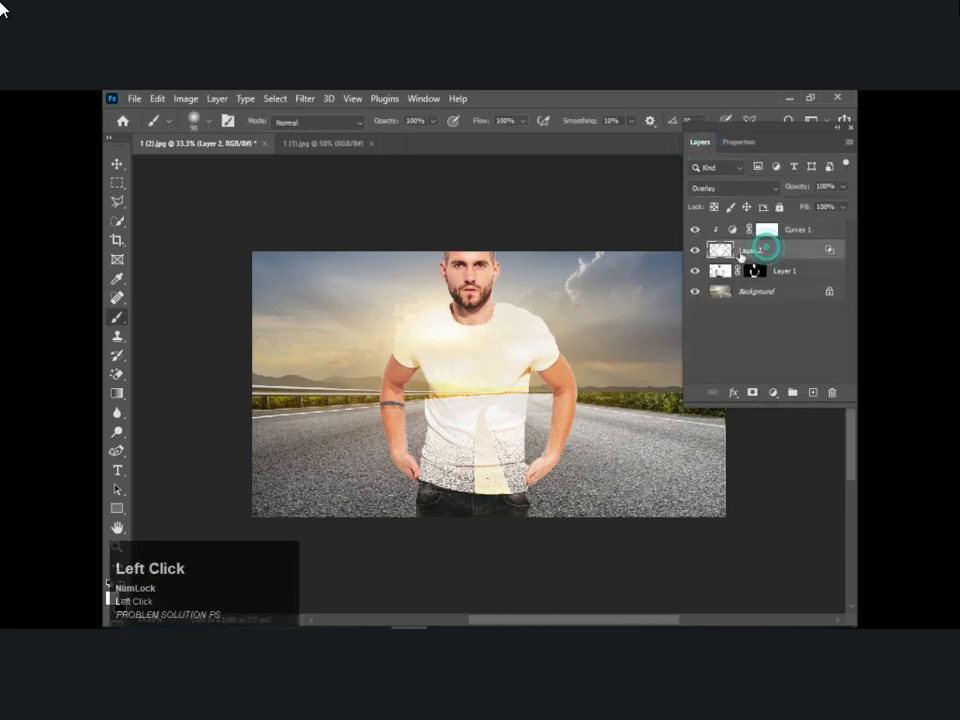
click(734, 392)
click(770, 410)
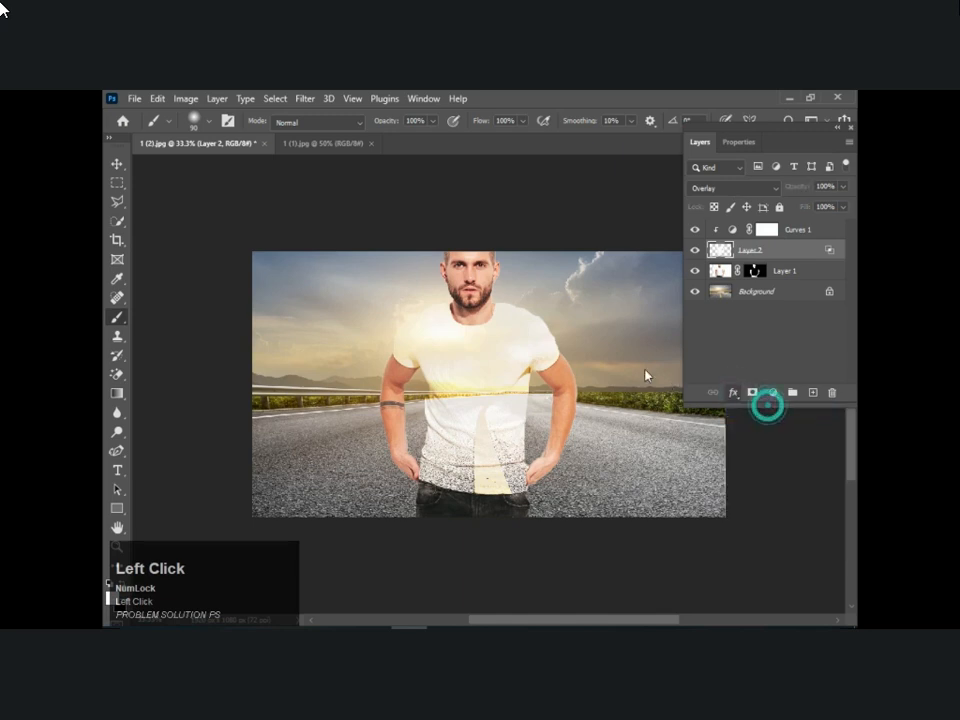
drag(540, 129, 270, 130)
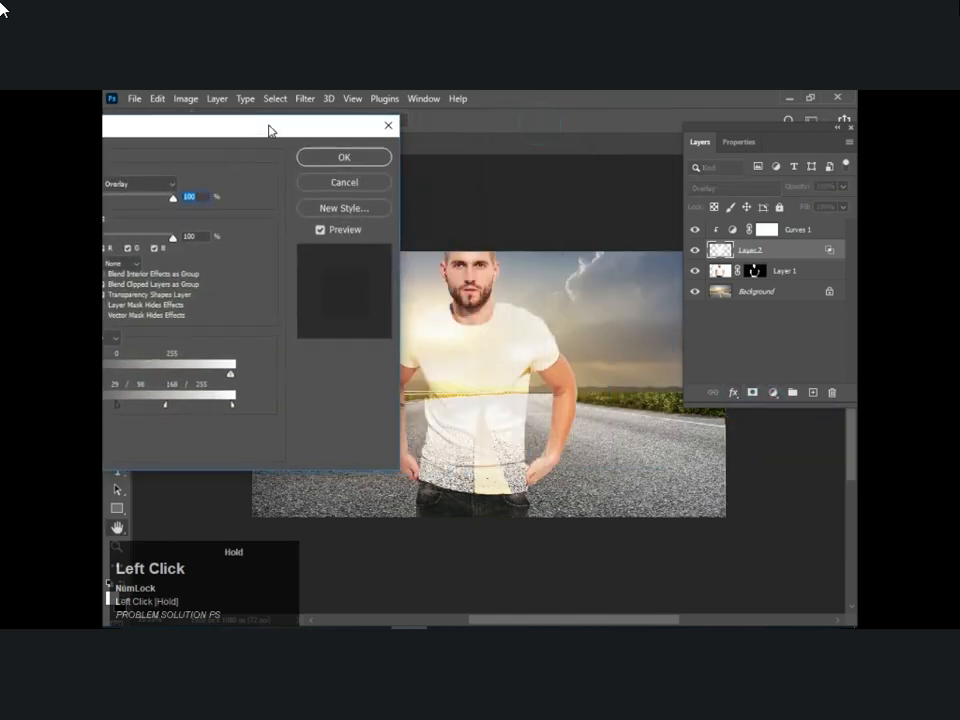
drag(233, 406, 145, 408)
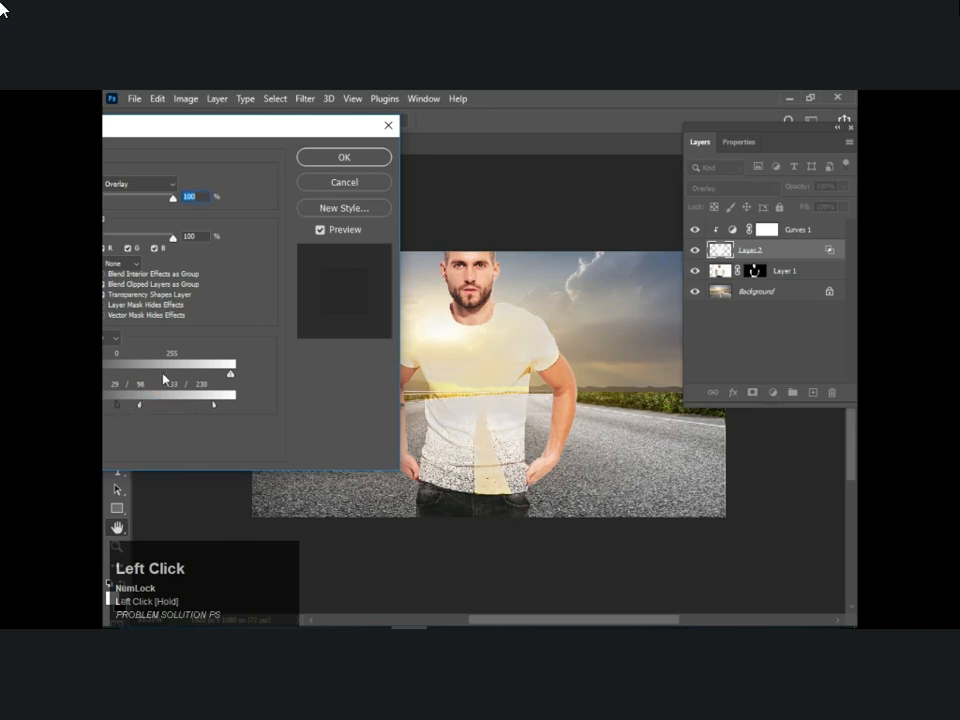
Set Layer 2's Underlying Layer shadow limit to an unsplit 20 and apply the blending options
drag(254, 138, 850, 156)
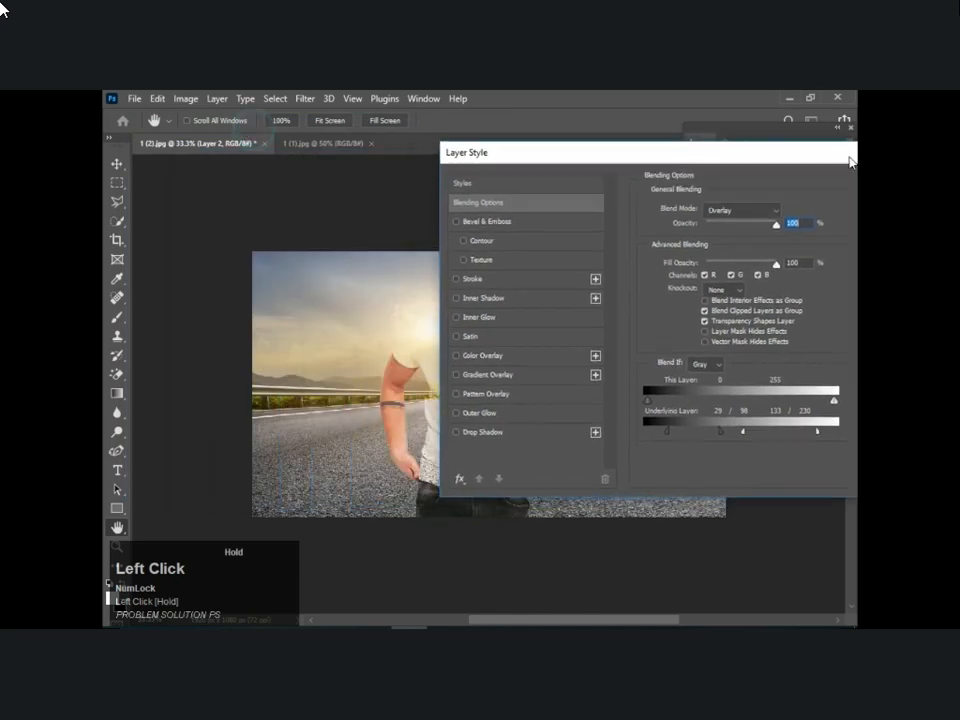
drag(692, 157, 825, 142)
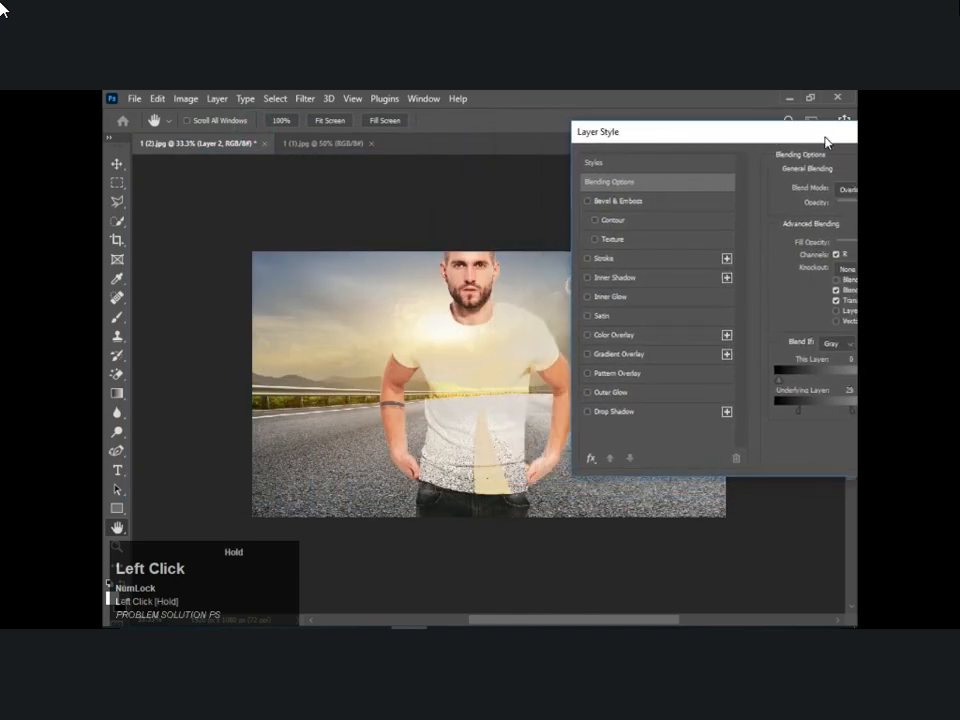
drag(848, 411, 801, 417)
drag(721, 138, 414, 127)
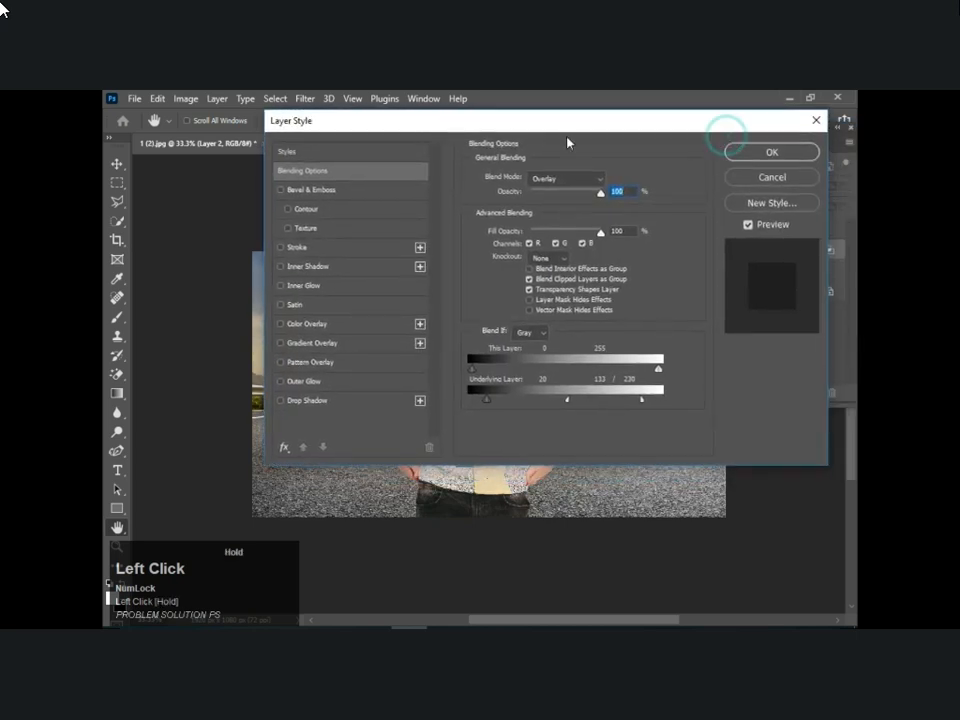
click(785, 152)
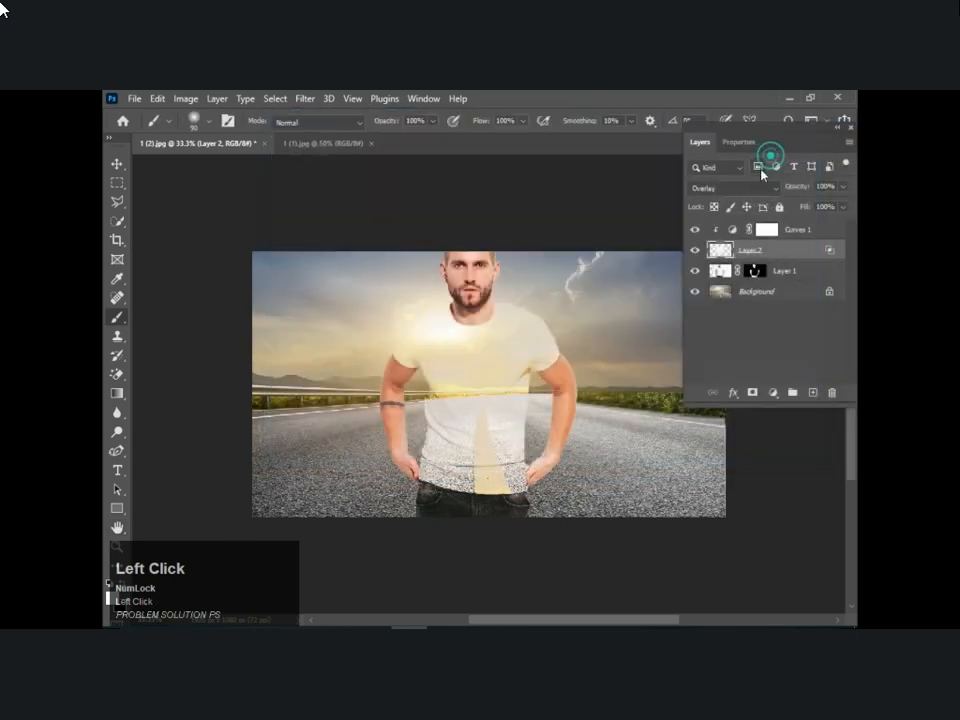
Close the Layers panel and zoom in on the whole image to view the finished T-shirt blend
click(852, 130)
key(z)
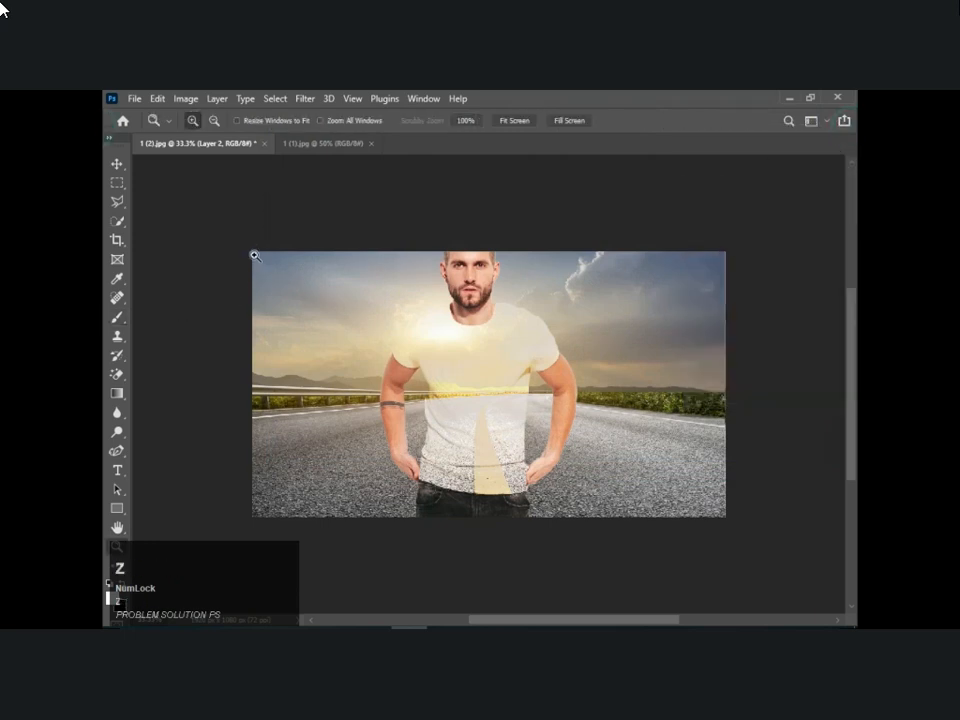
drag(250, 245, 739, 527)
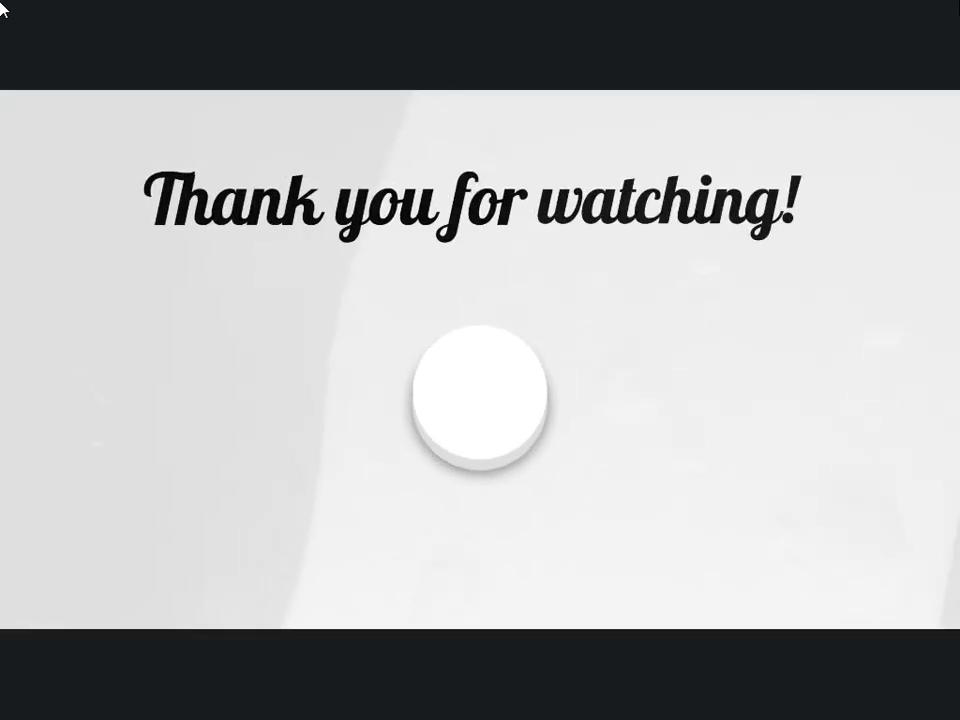